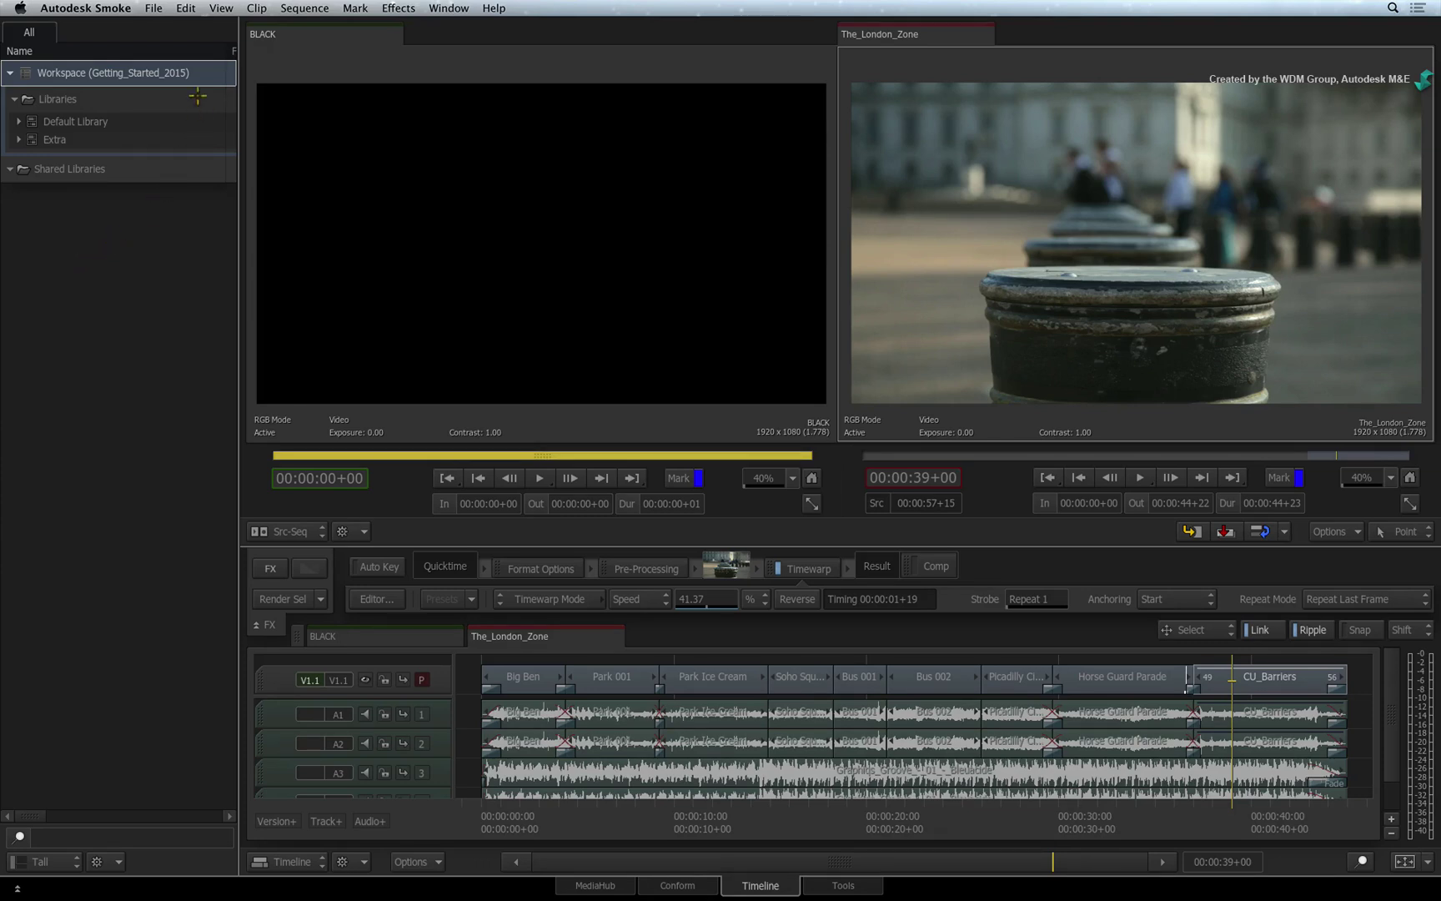
Step: Expand the Default Library to list BLACK, Sequence, postbox, horse and its other clips
click(158, 121)
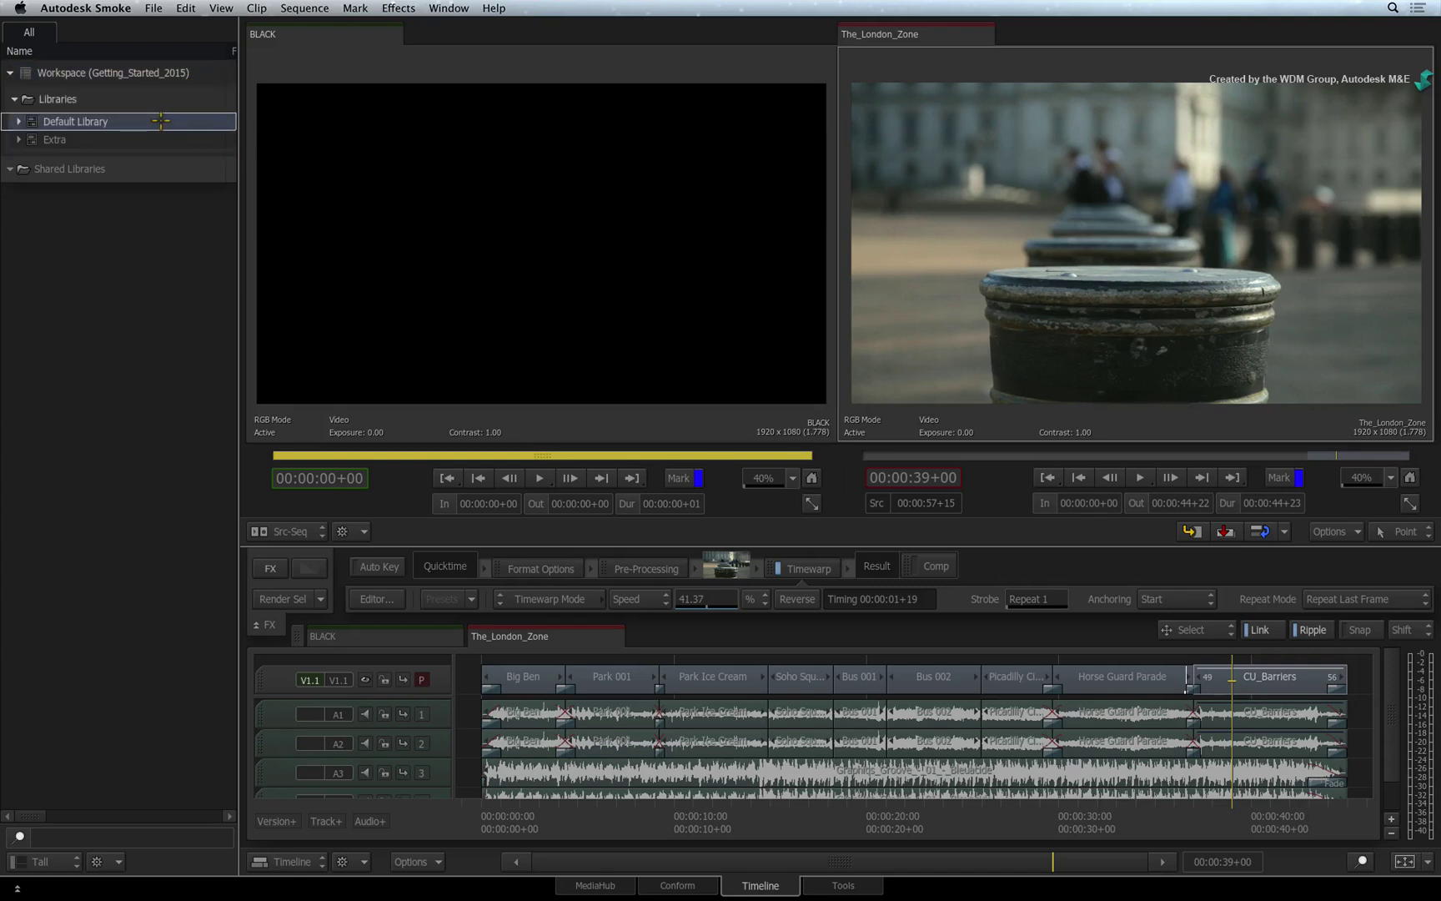
click(16, 121)
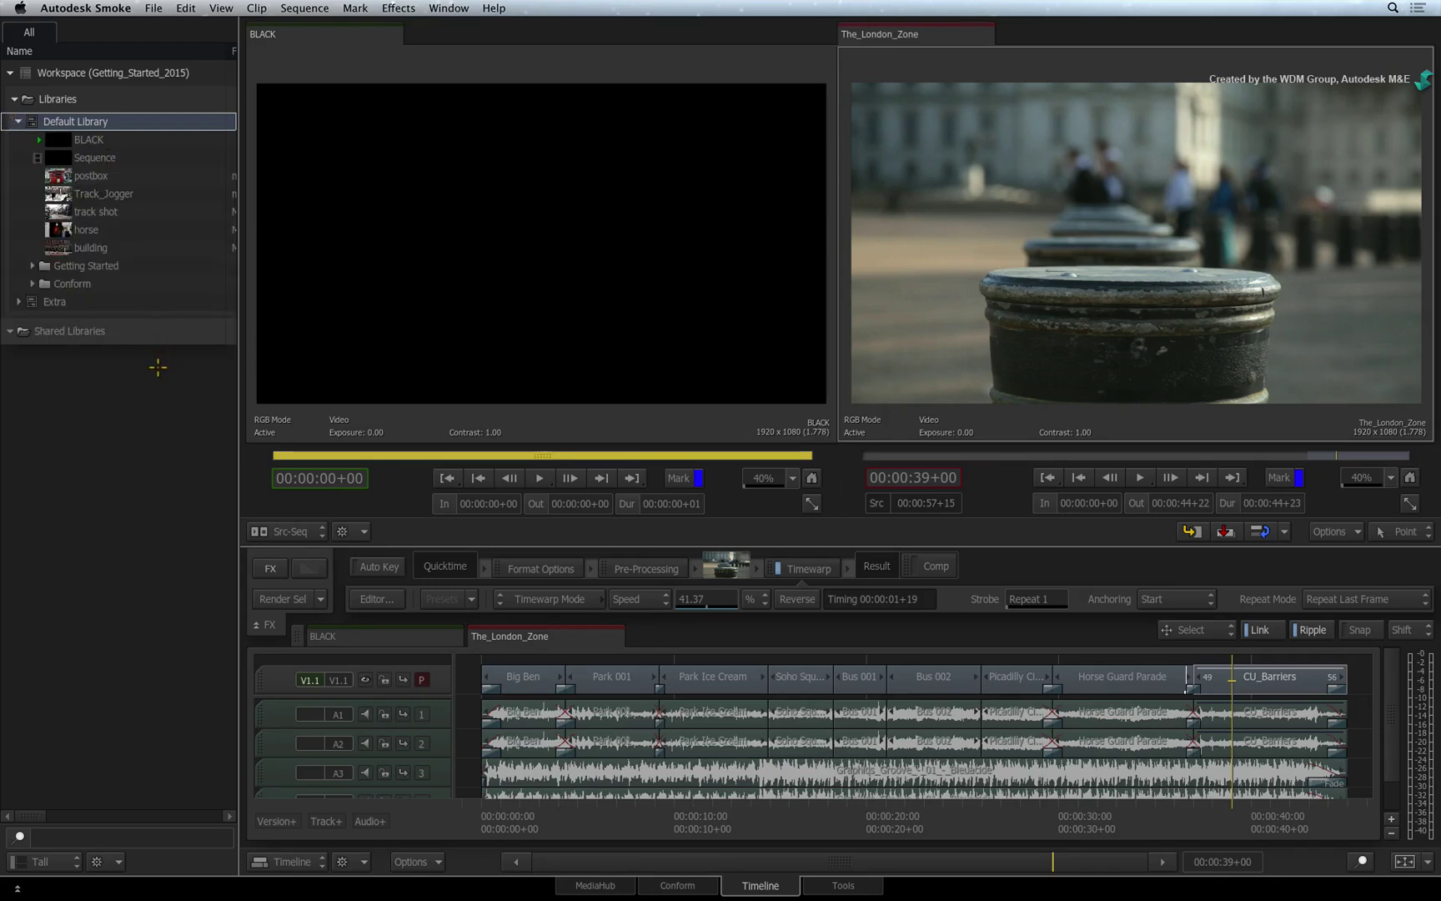
click(155, 302)
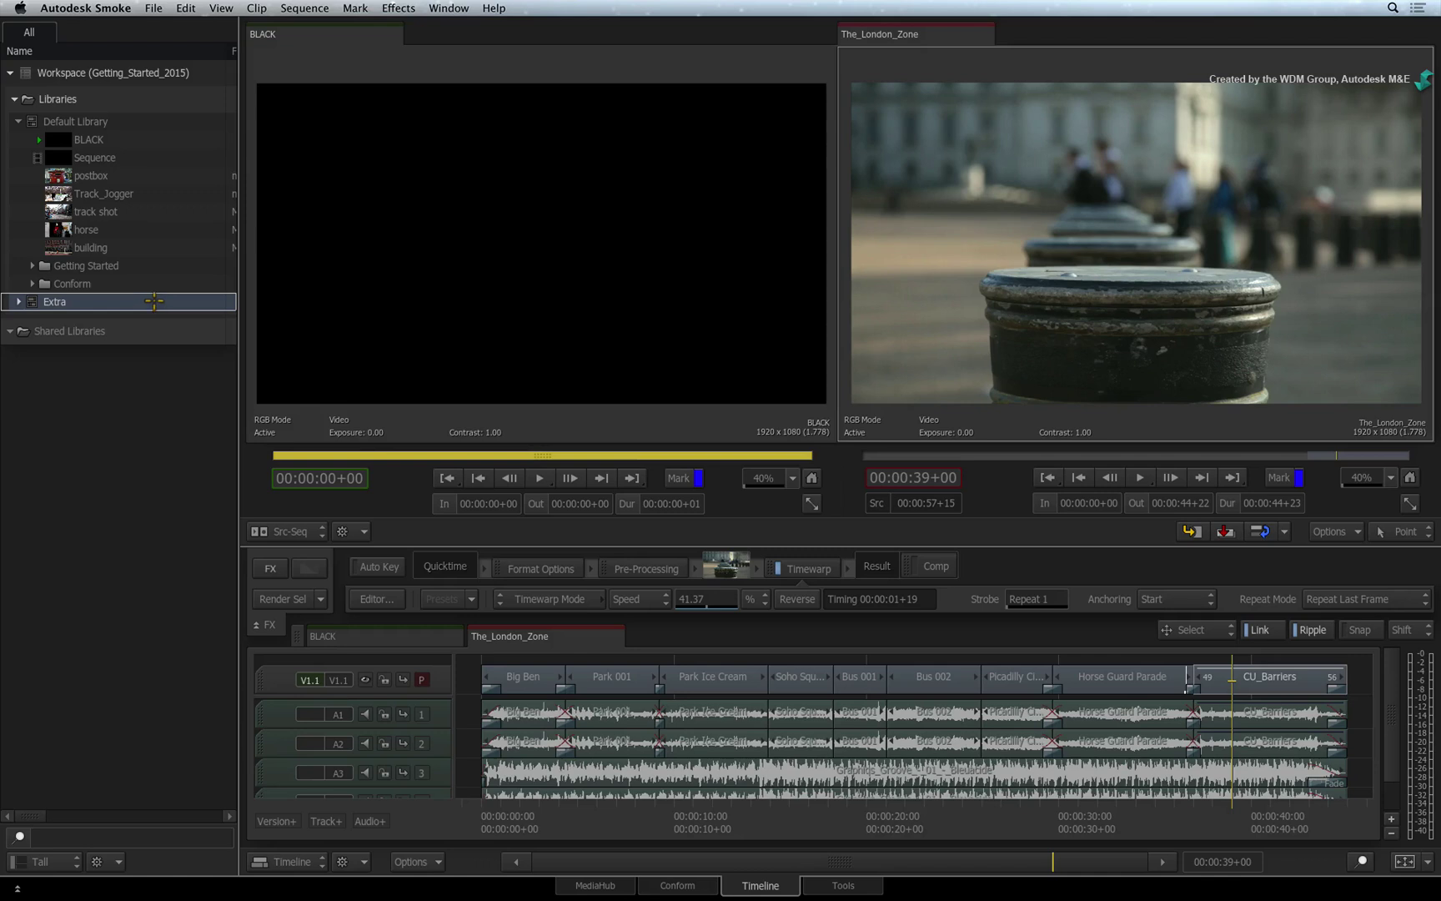
click(160, 121)
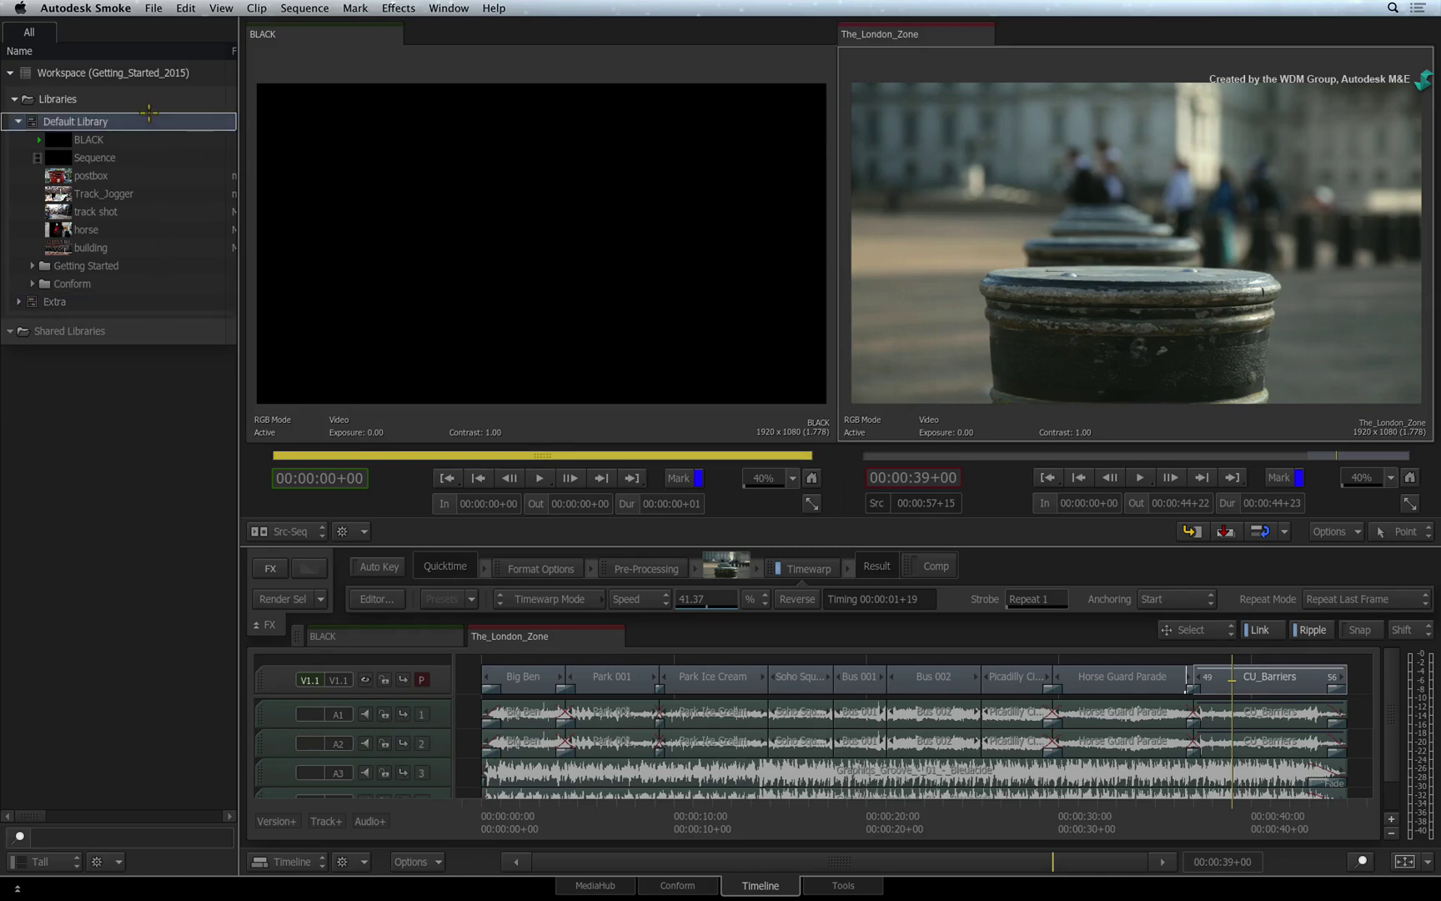
Step: Close the Extra library, then reopen it
right_click(23, 302)
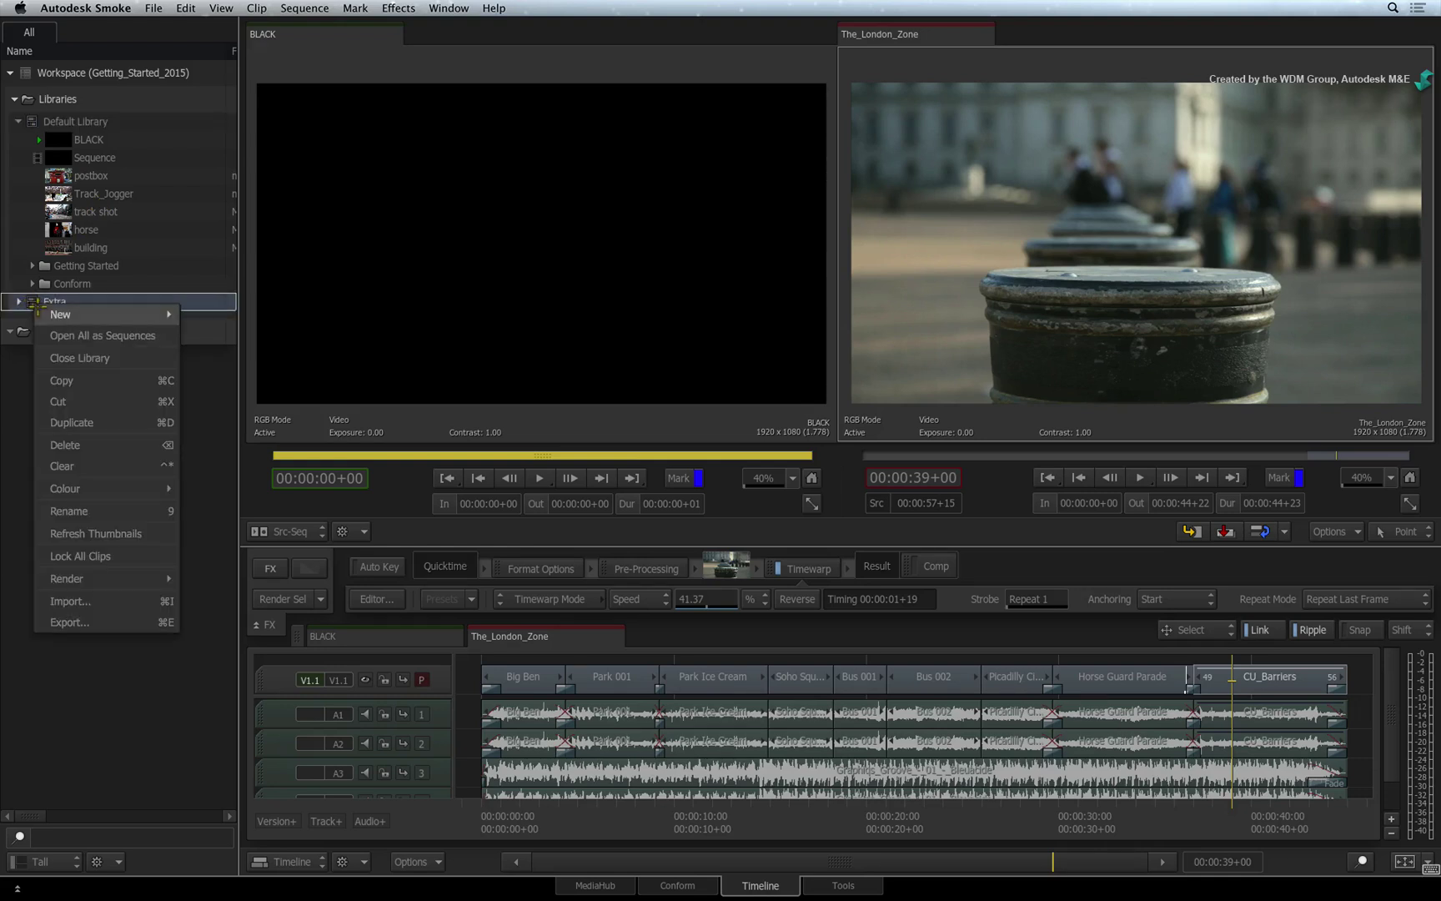
click(53, 360)
right_click(62, 301)
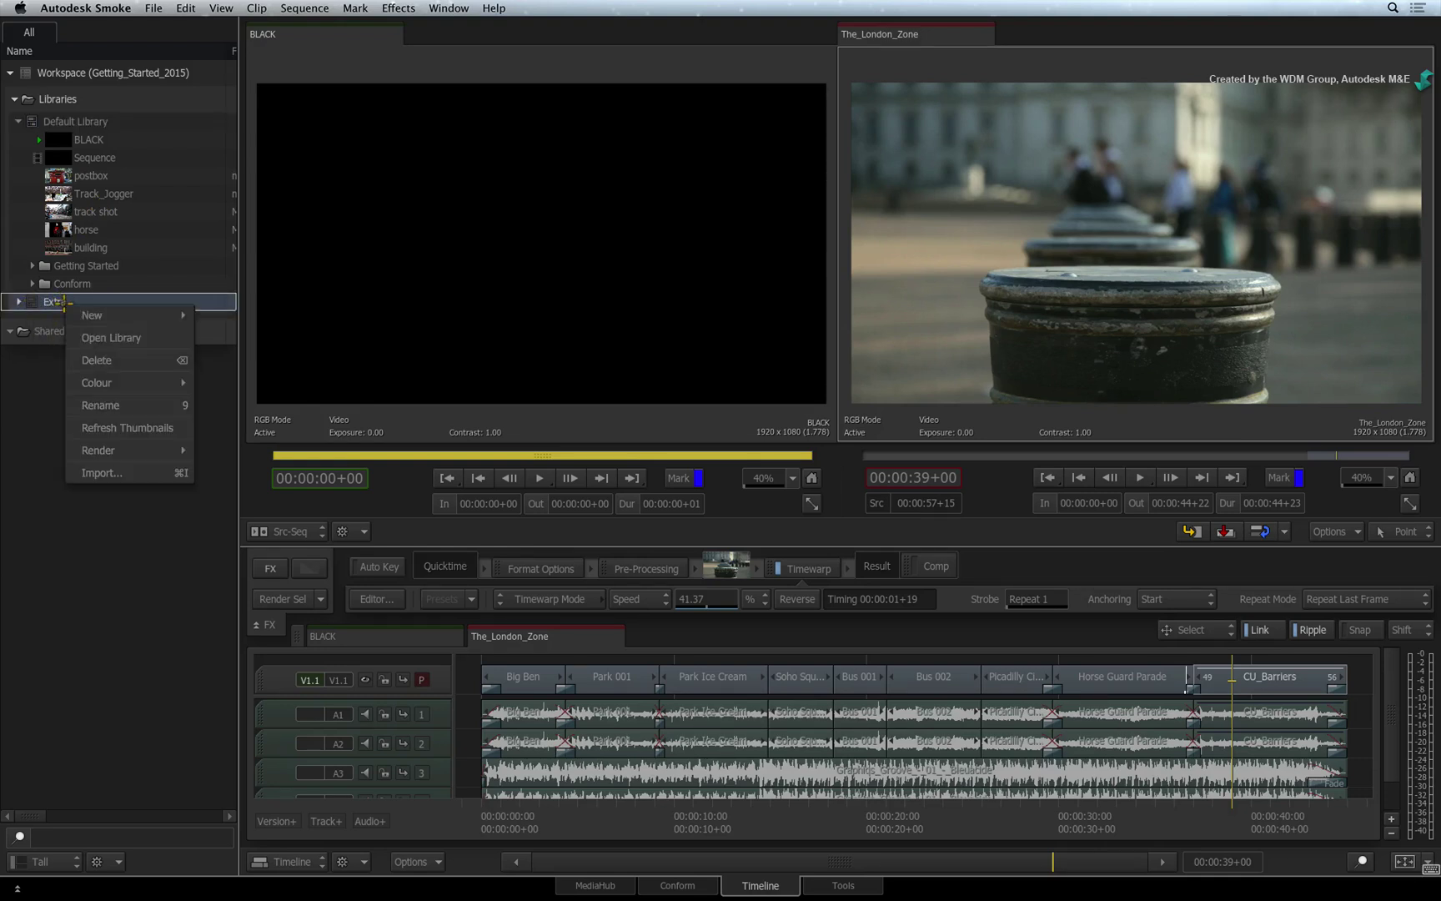
click(87, 337)
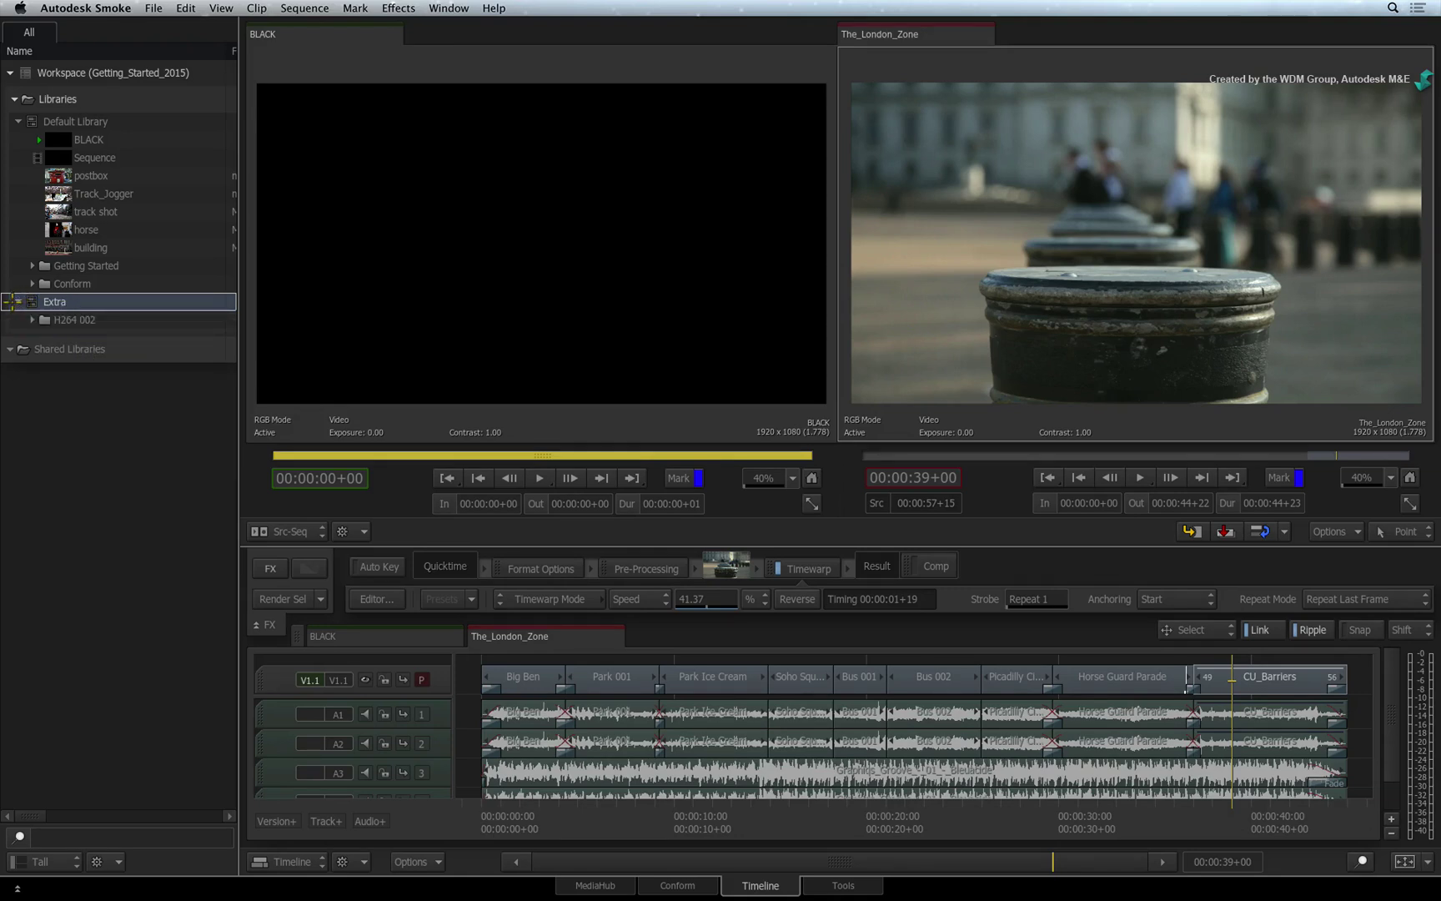
click(14, 301)
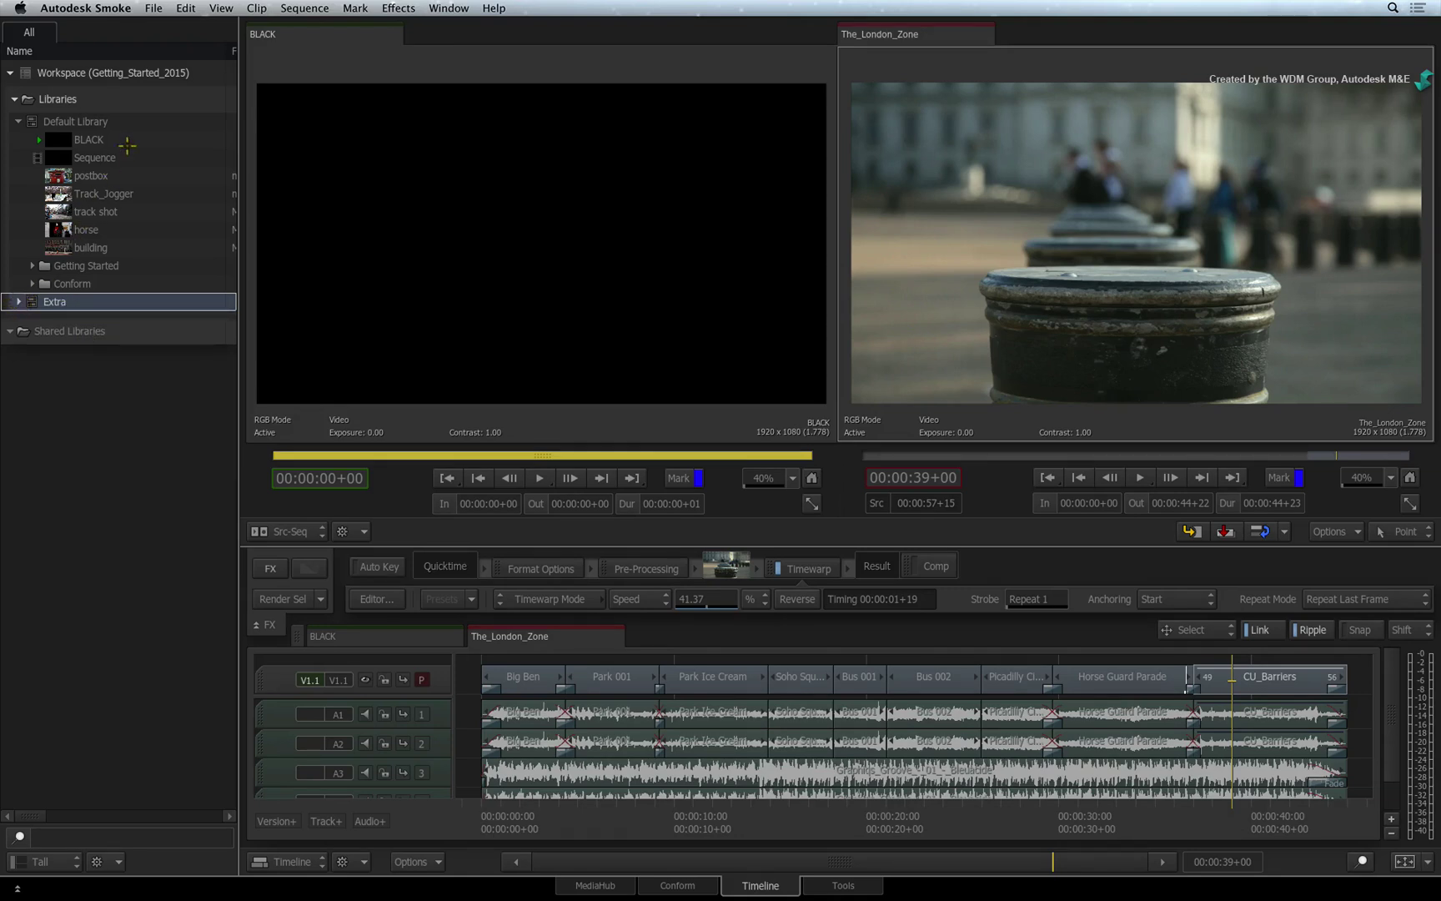
click(144, 121)
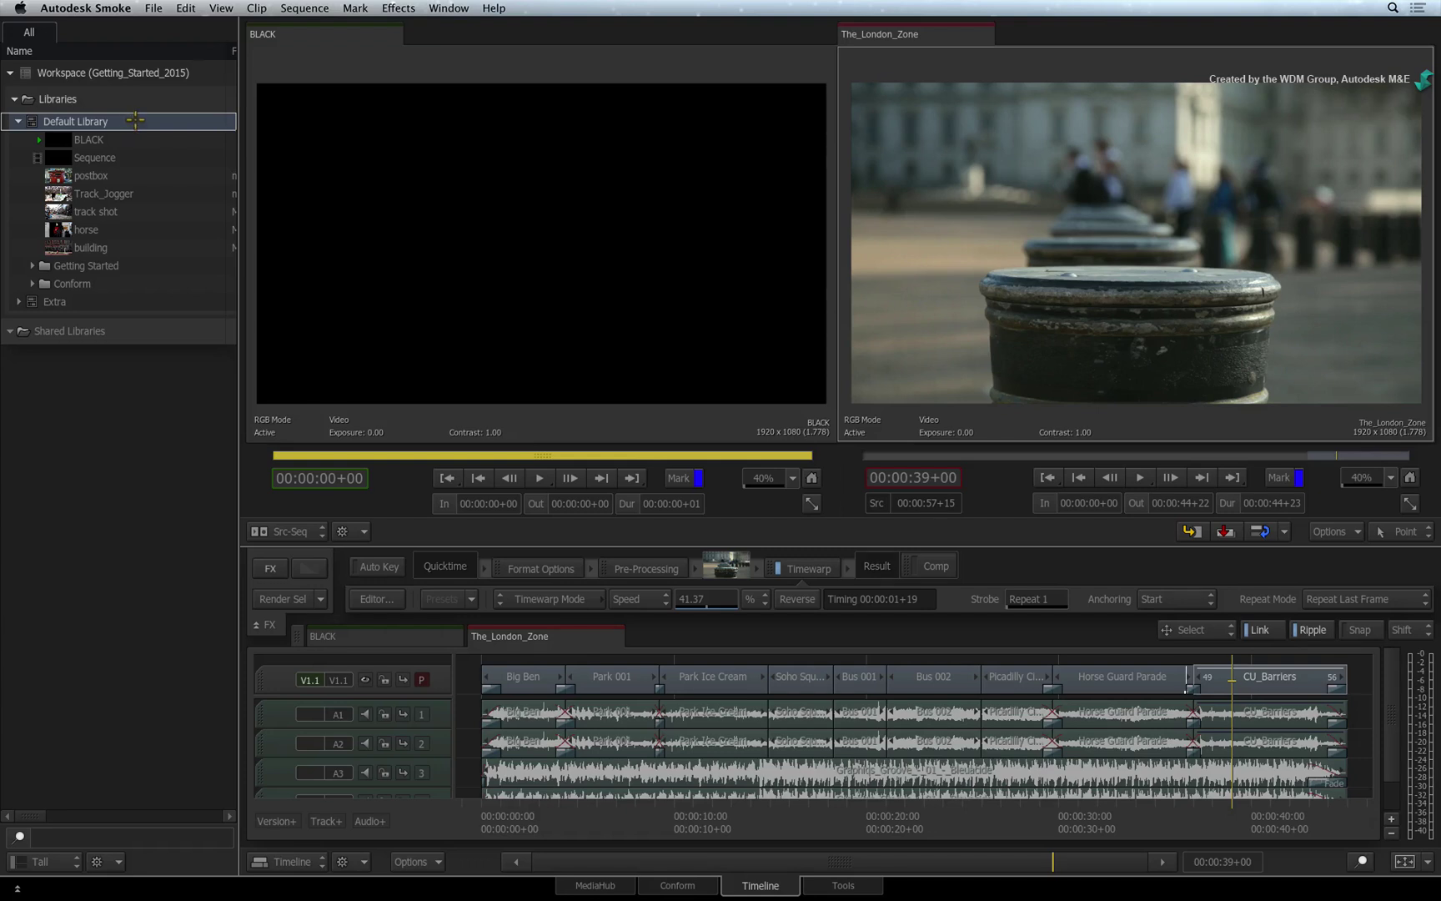
Step: Add a folder named 'media' to the Default Library and label it gold
right_click(134, 121)
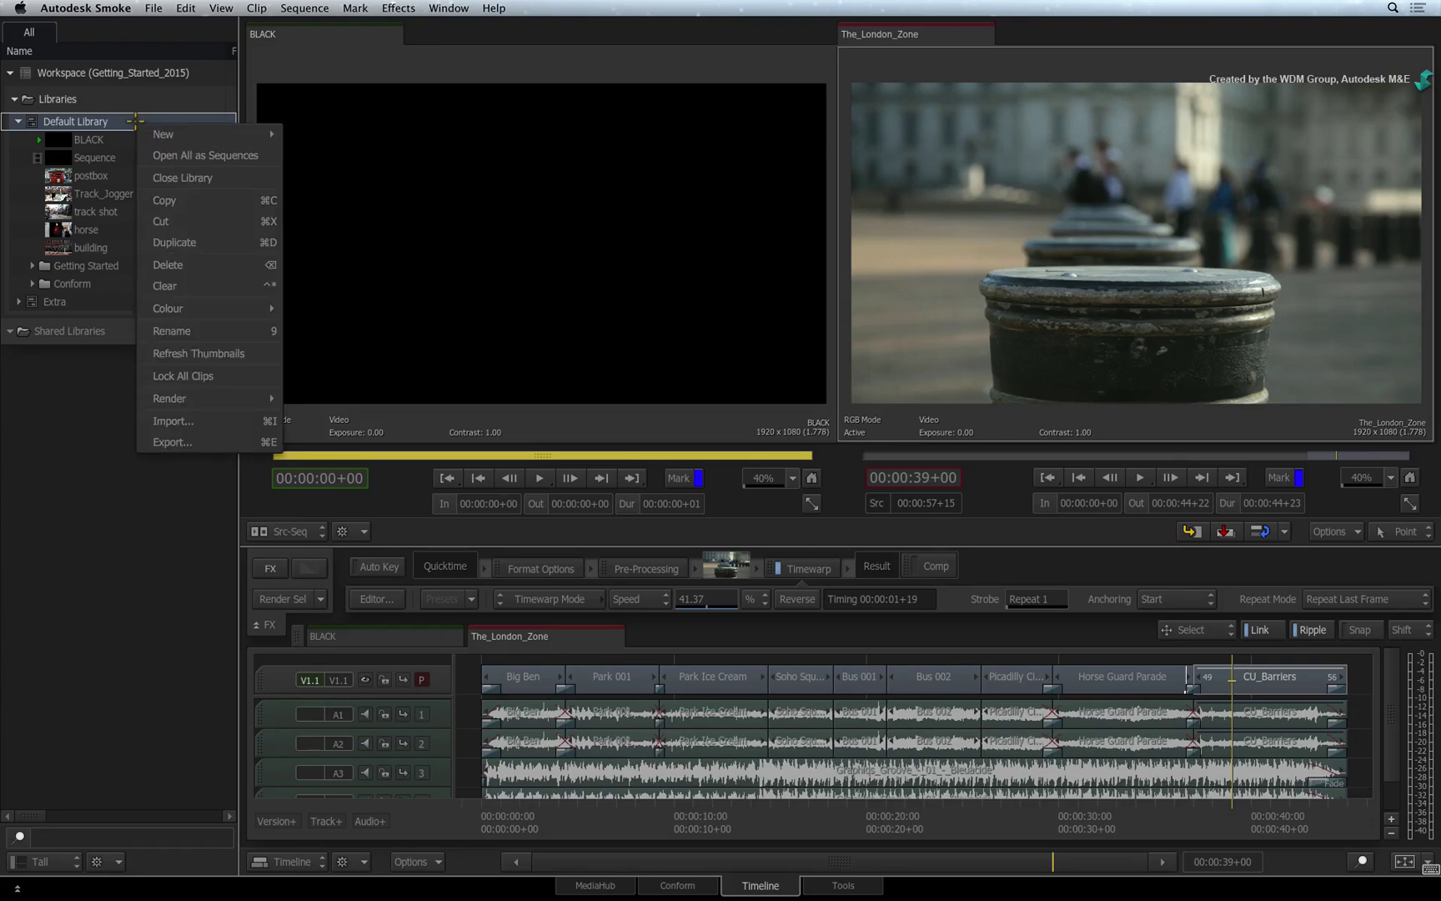
mouse_move(180, 134)
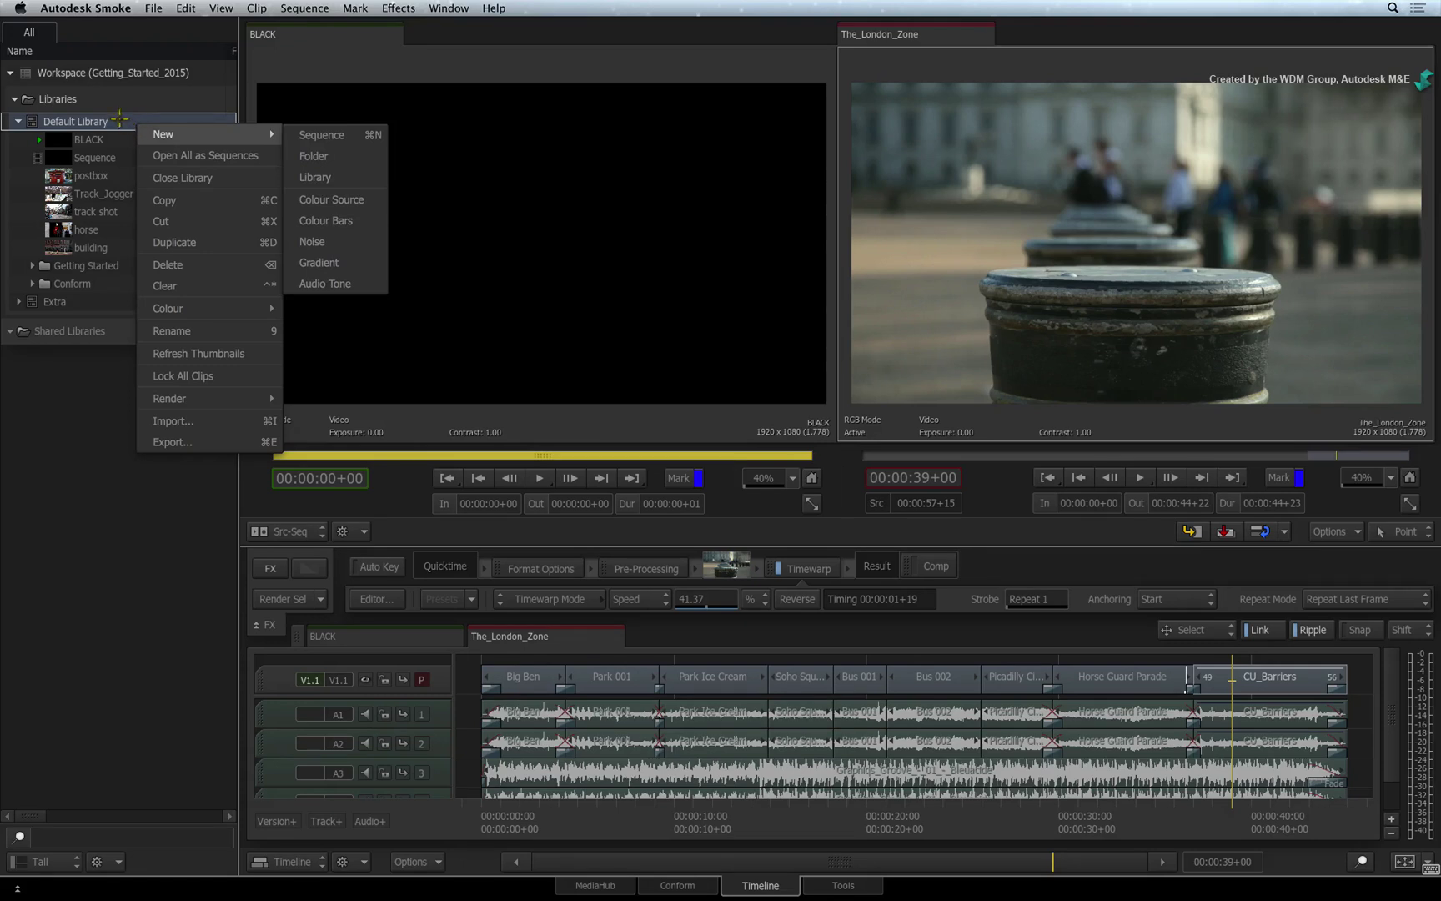
click(111, 121)
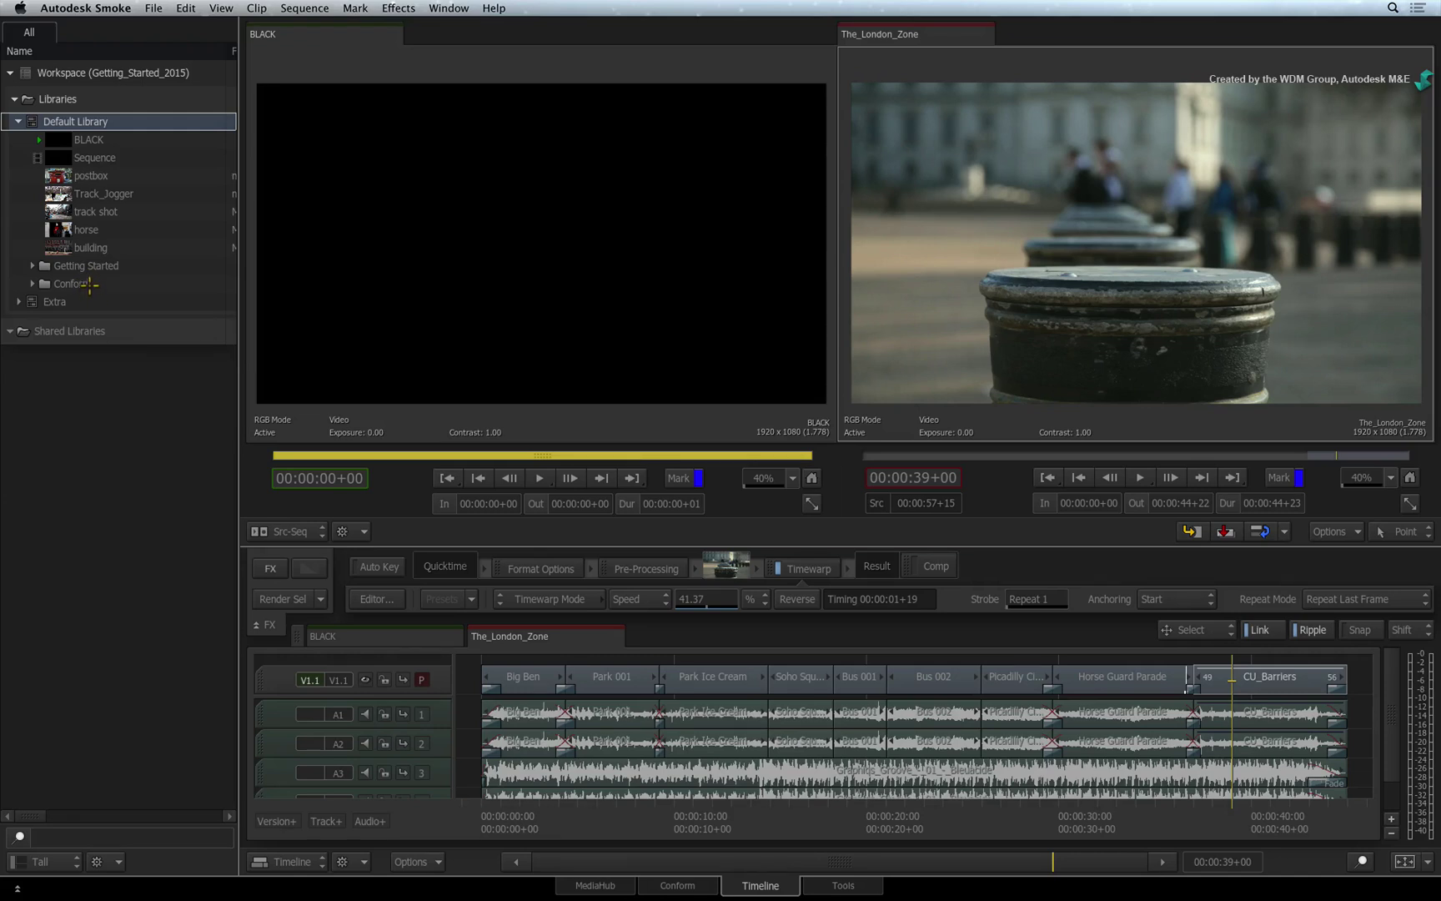
right_click(120, 120)
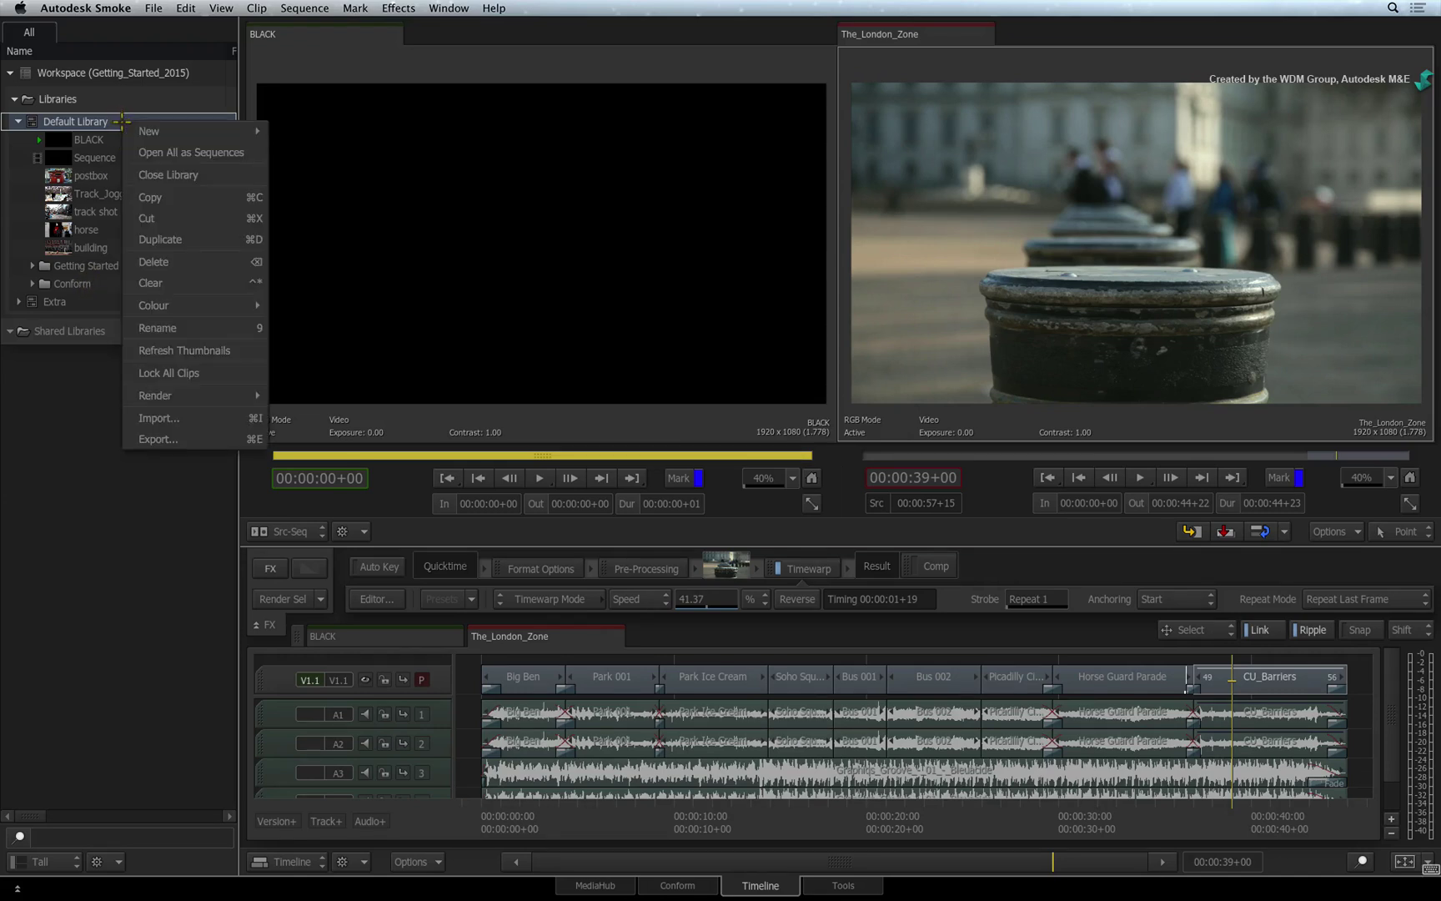
mouse_move(157, 131)
click(278, 153)
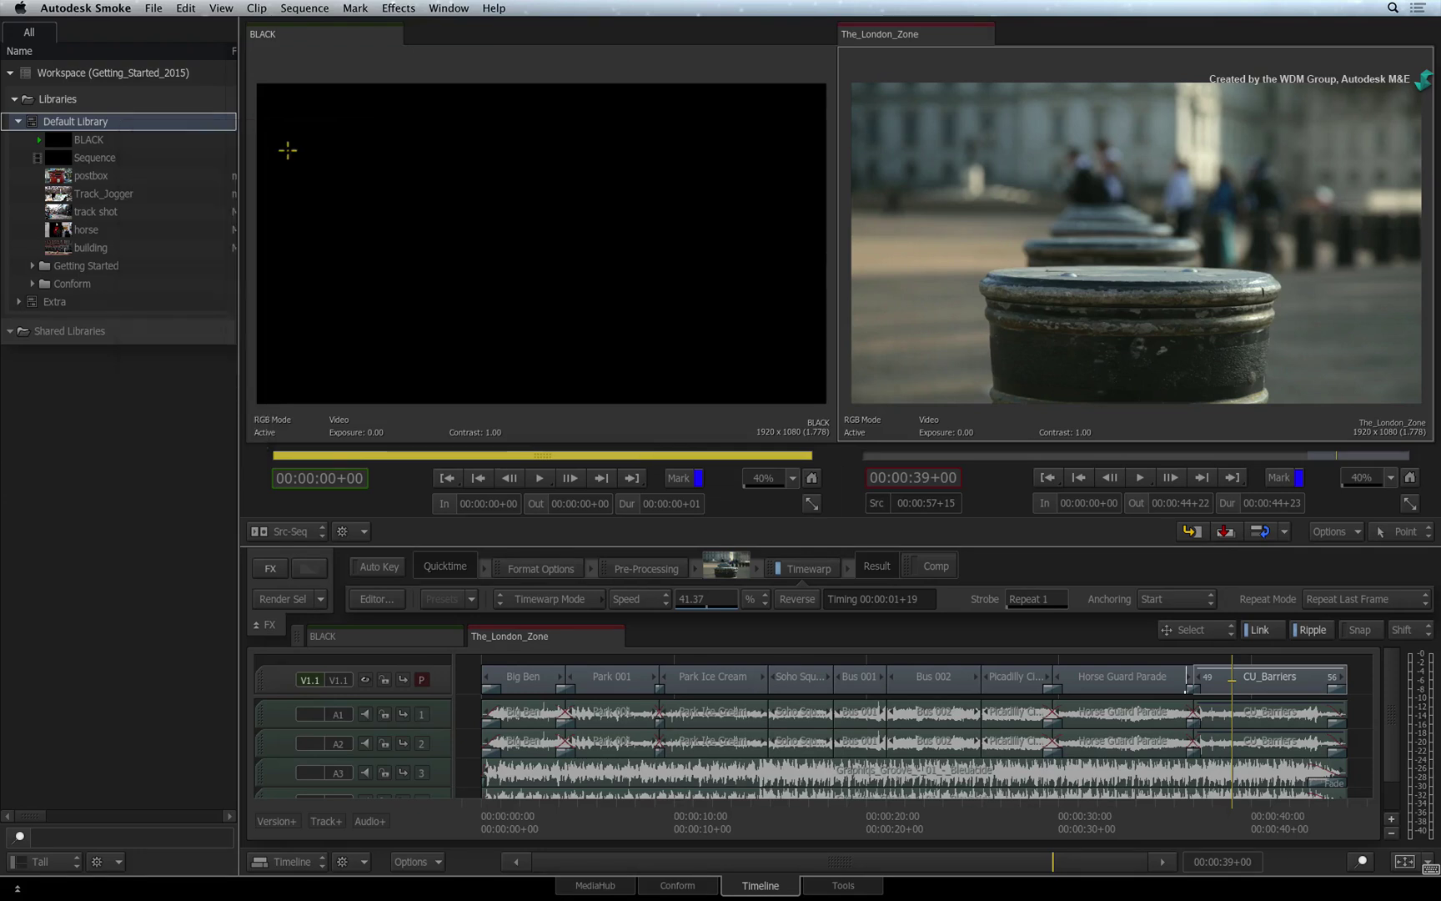
text(media)
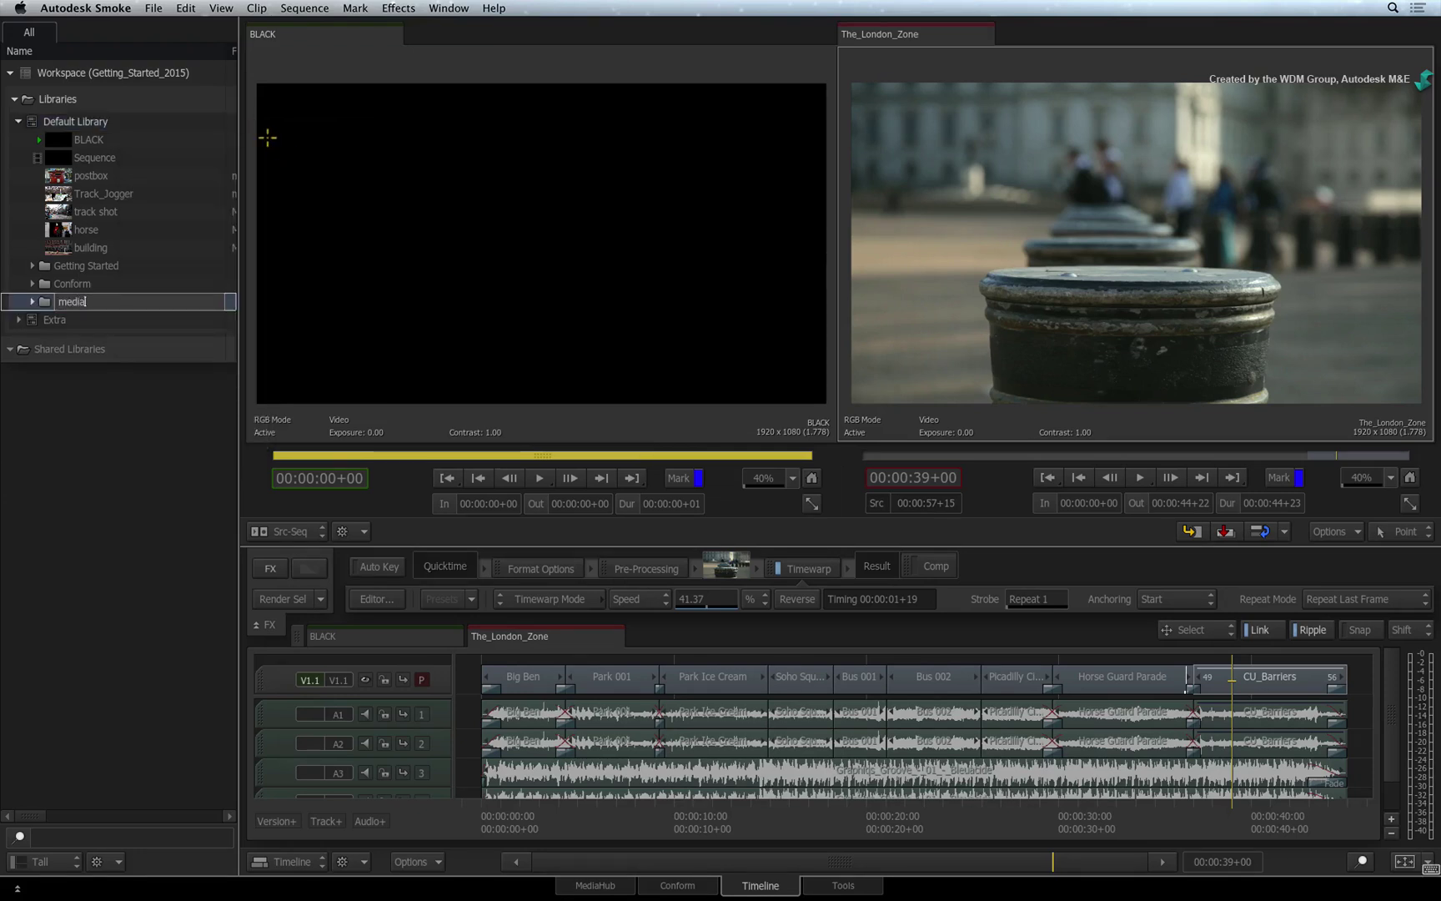
key(Return)
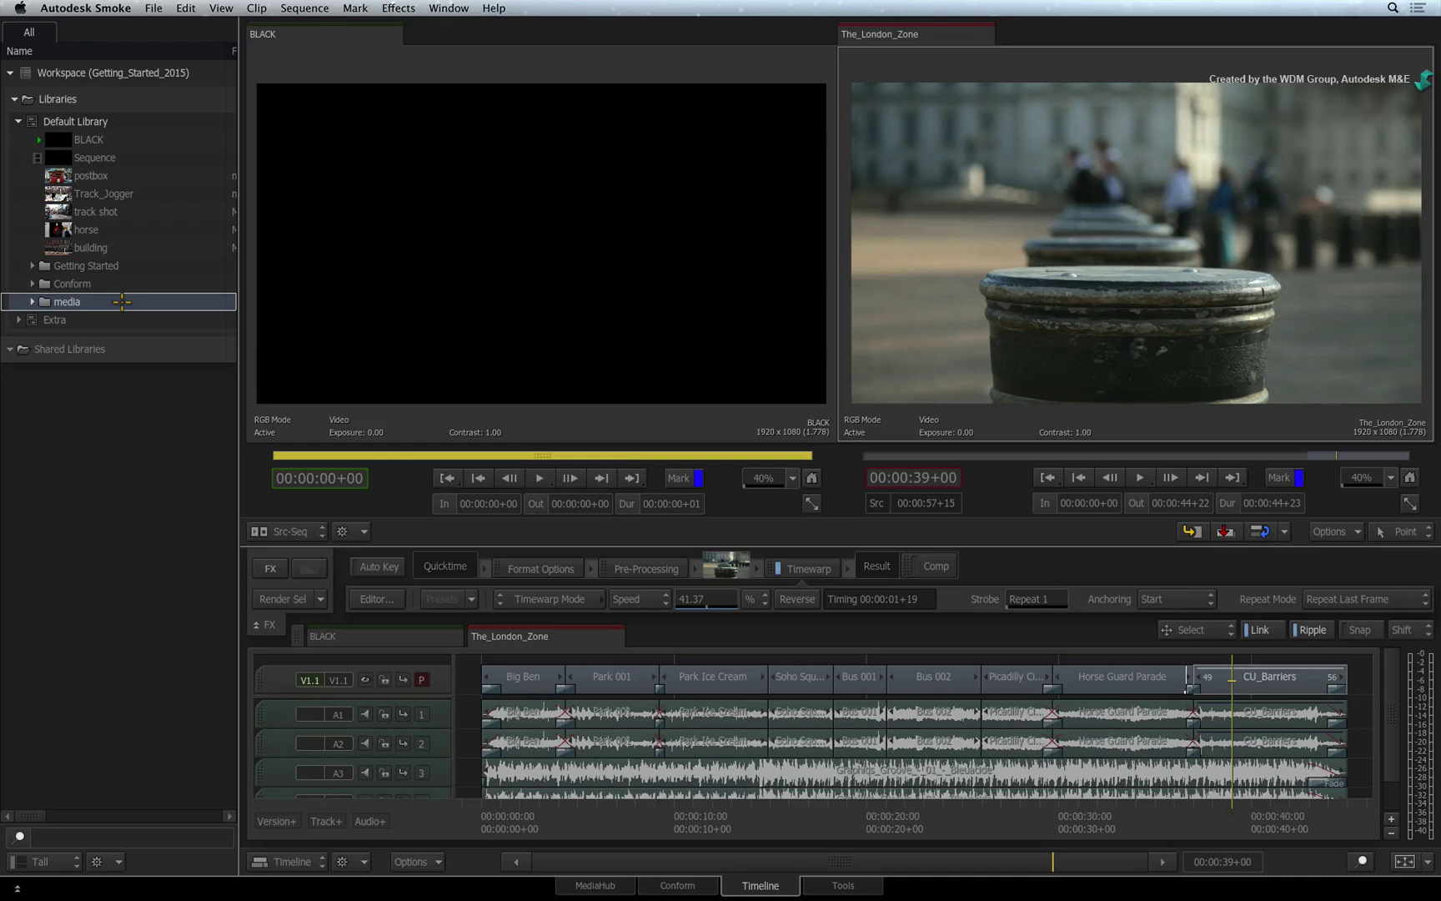
right_click(122, 301)
mouse_move(169, 445)
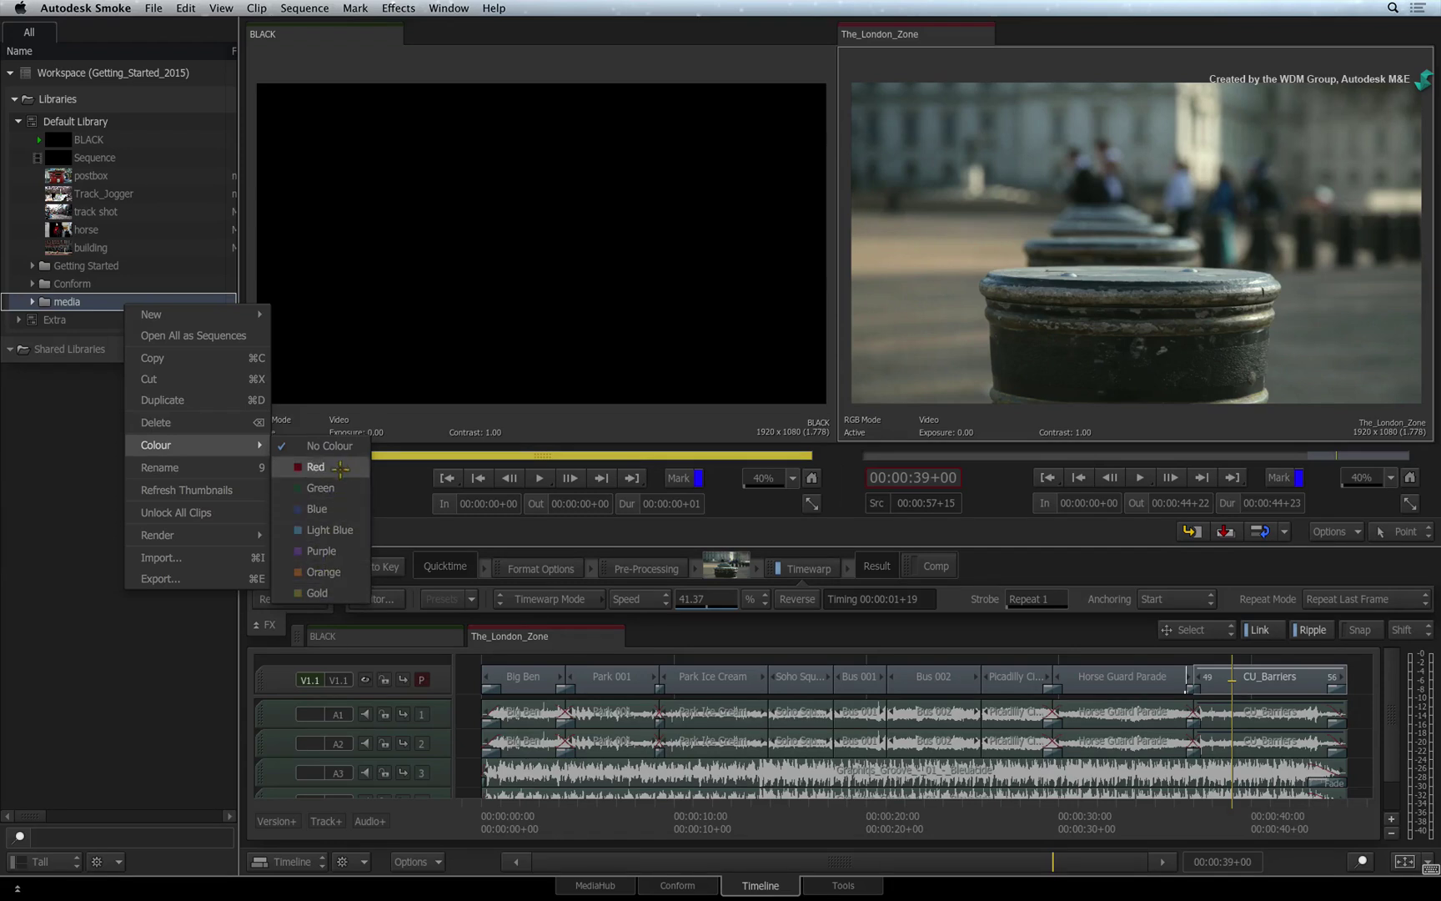
click(322, 589)
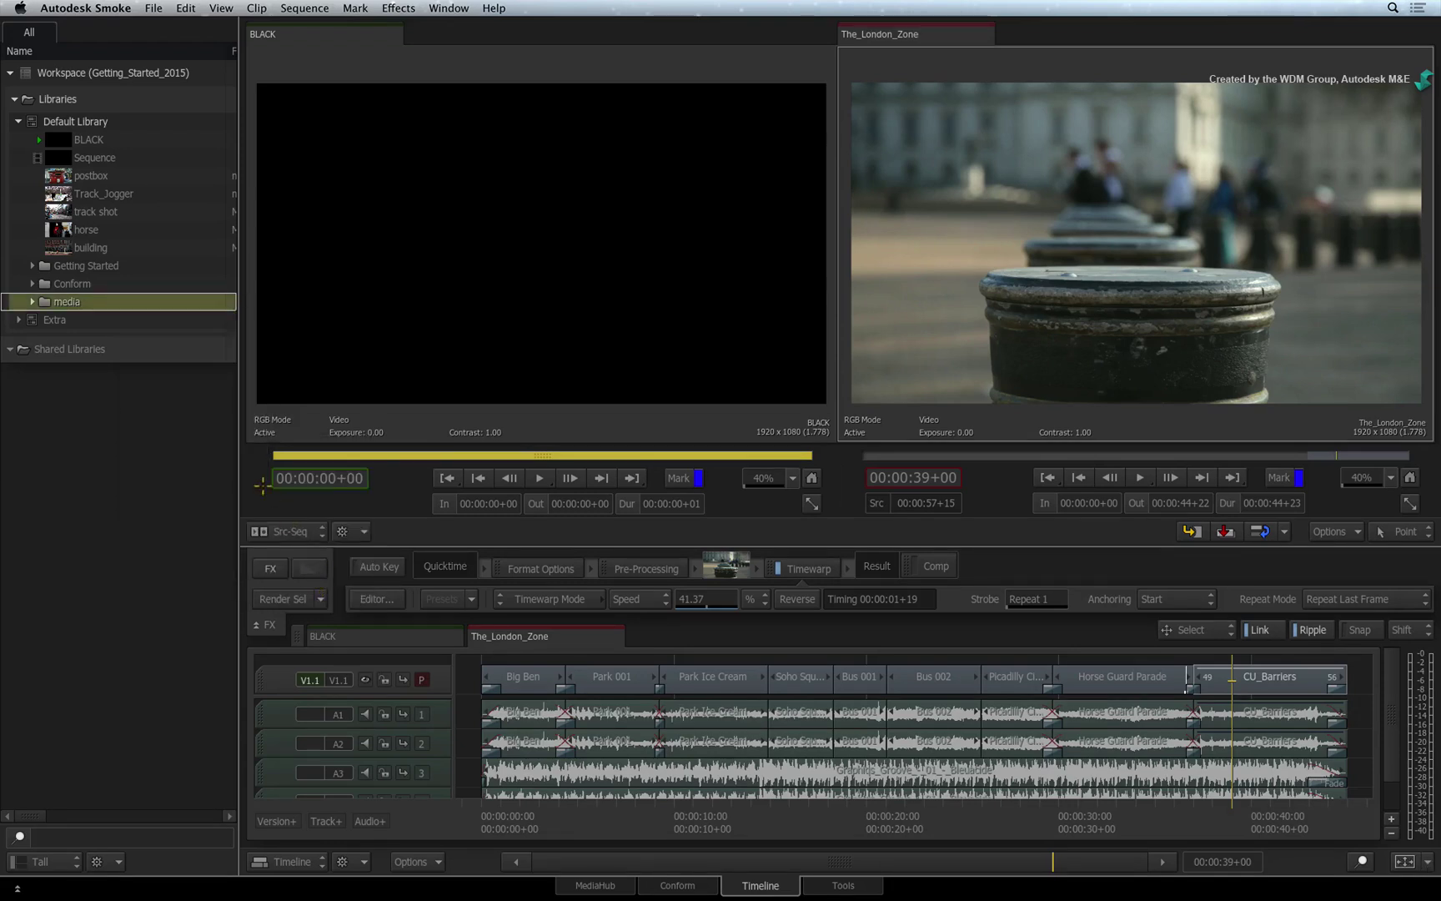
Step: Expand the media folder and preview the postbox and Track_Jogger clips in the viewer
click(31, 301)
click(92, 176)
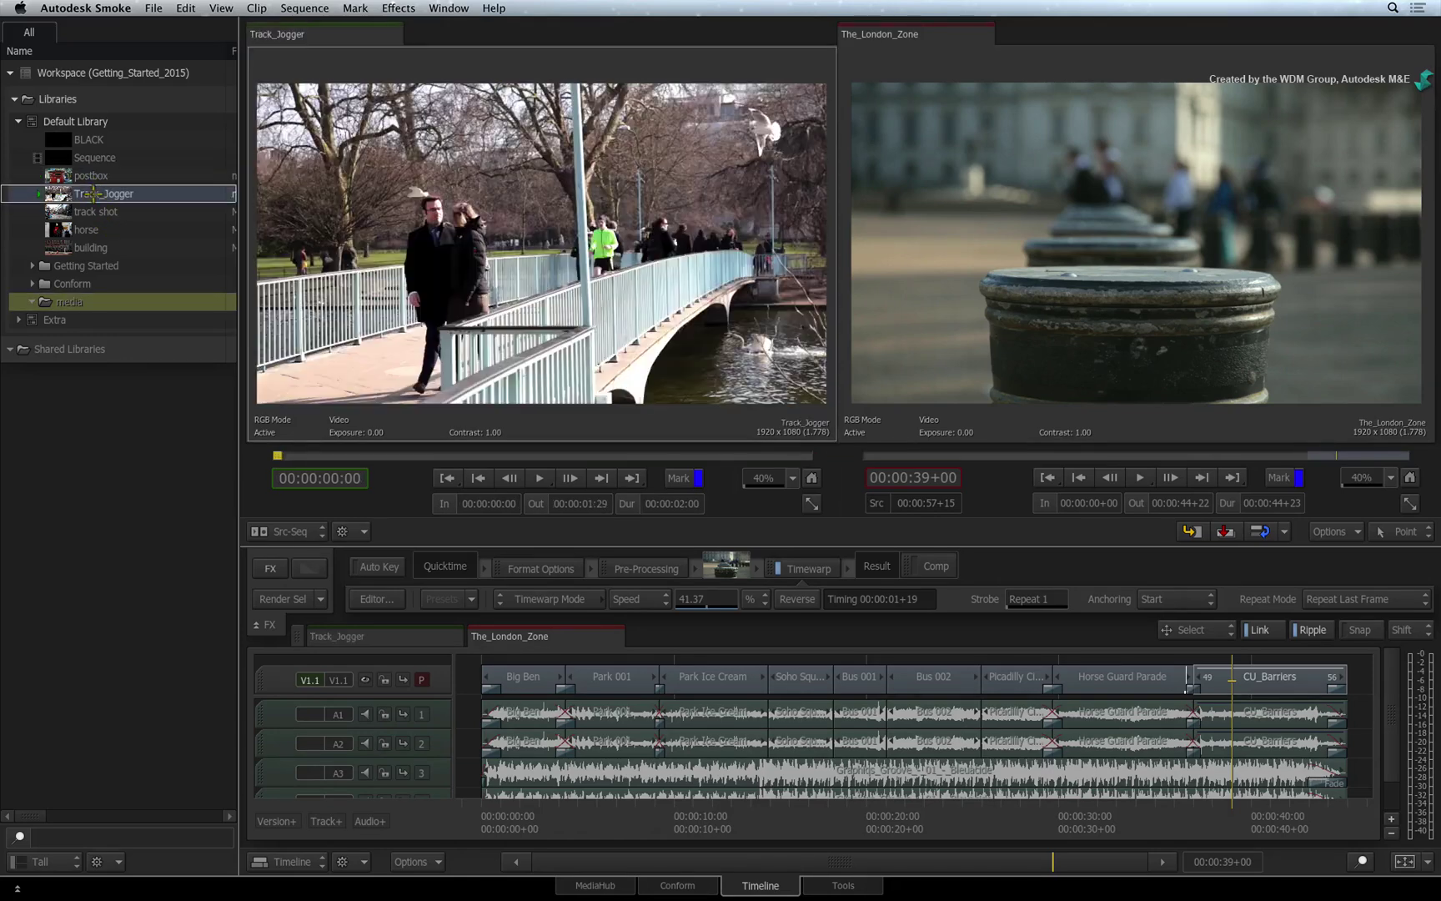
click(96, 176)
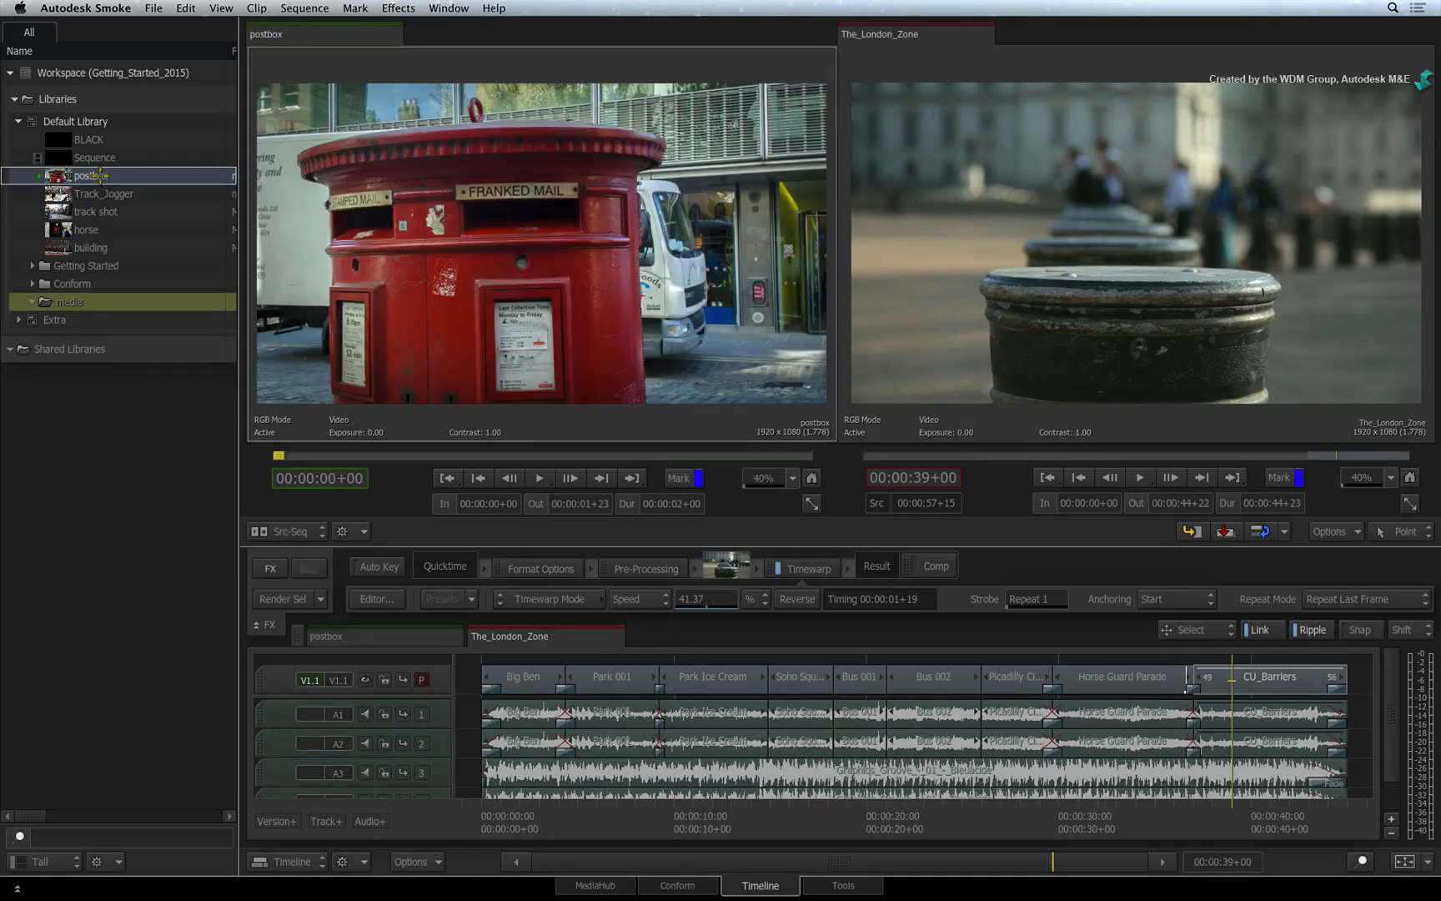
click(96, 193)
click(96, 175)
Step: Select postbox, track shot and building together, leaving building in the viewer
shift+click(104, 248)
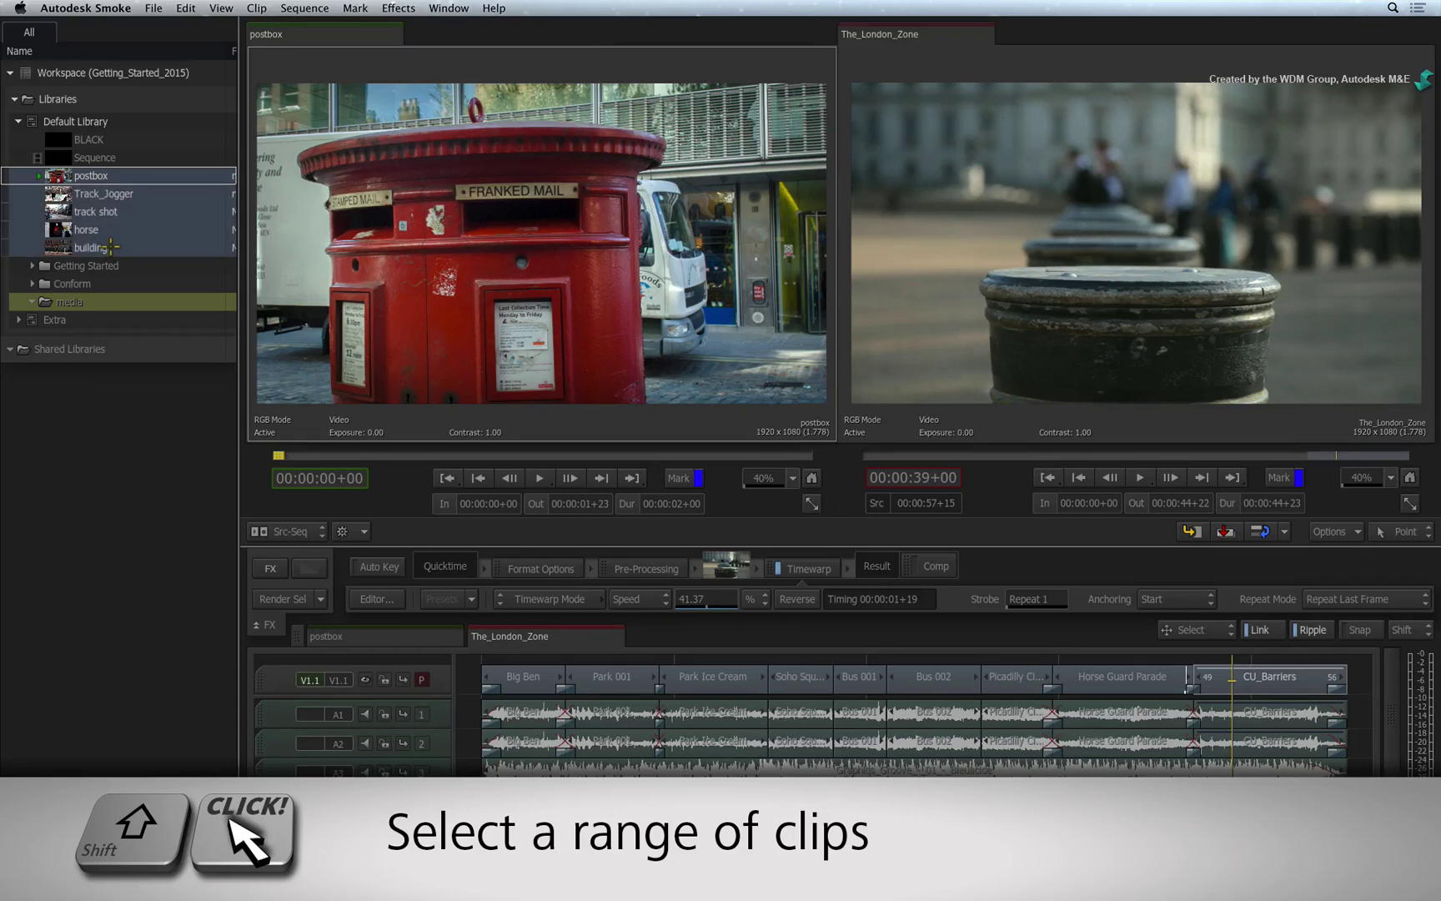
click(124, 175)
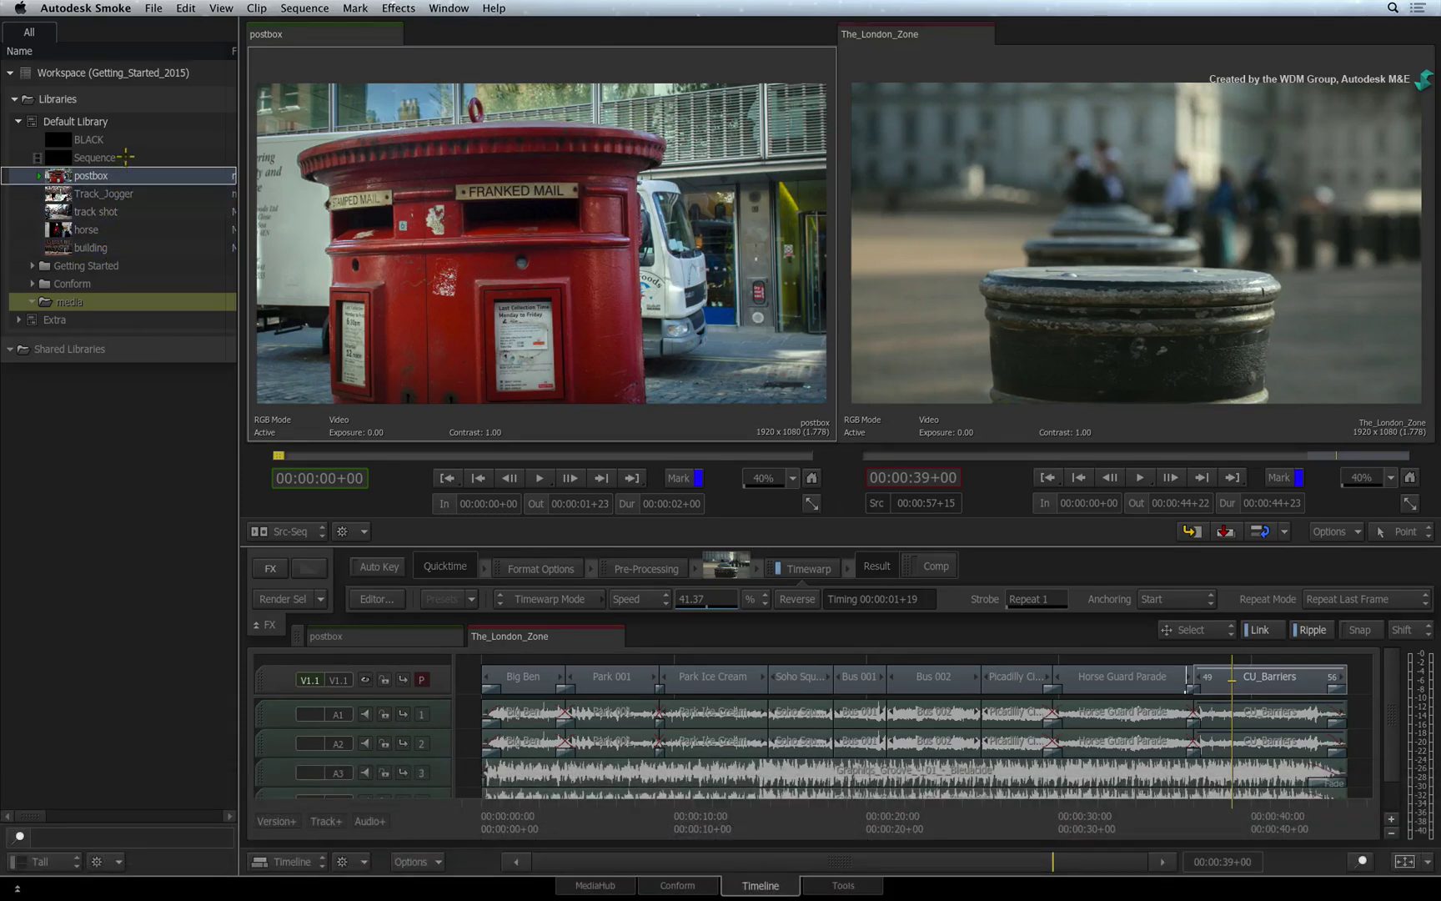
super+click(113, 213)
super+click(110, 248)
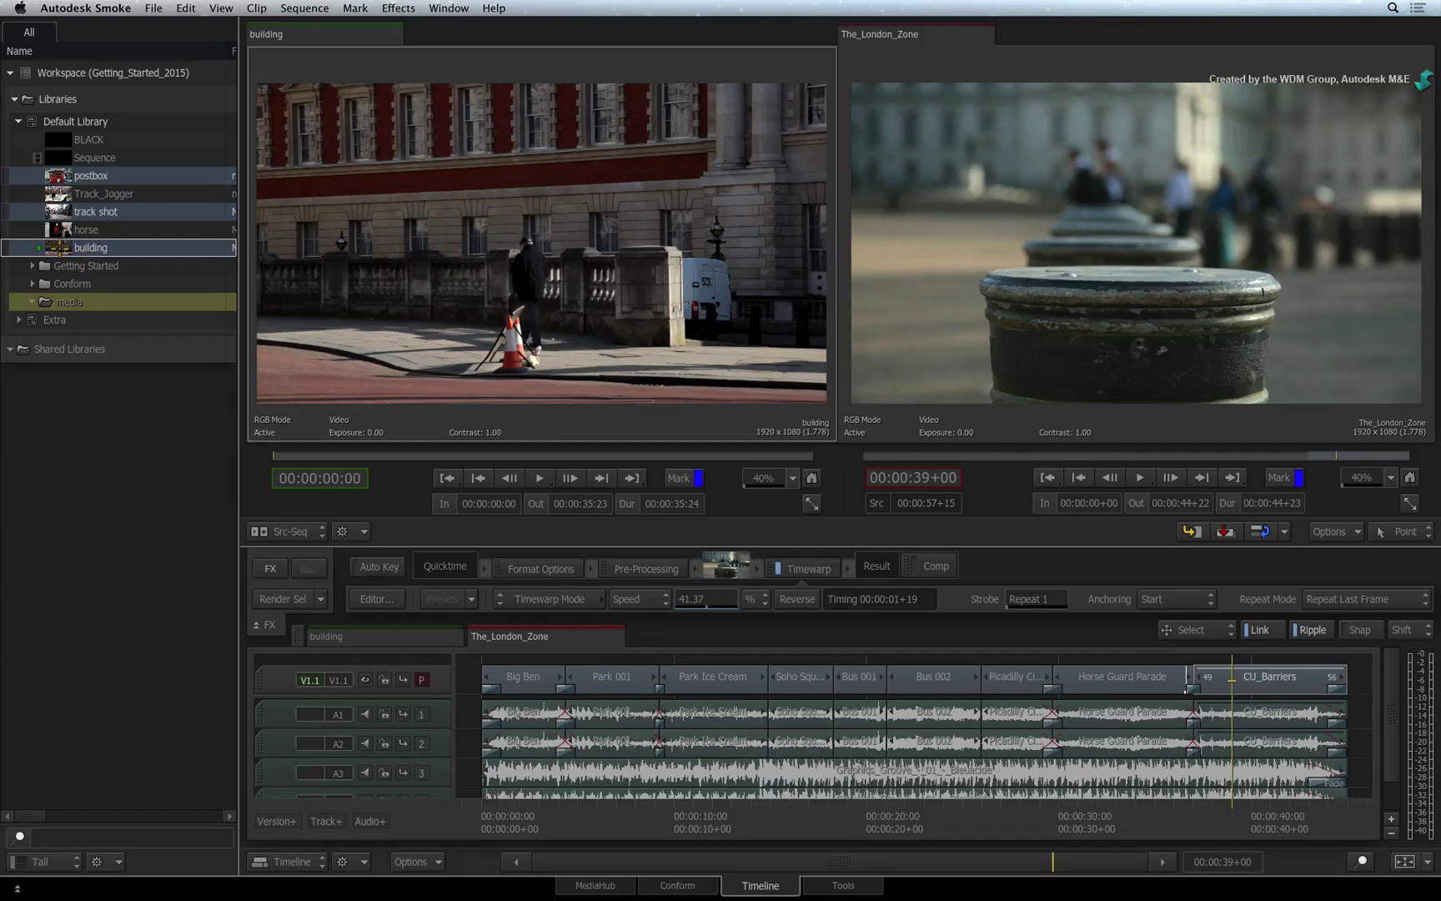
Step: Drag postbox, track shot, building, then Track_Jogger and horse into the media folder
drag(58, 247, 69, 301)
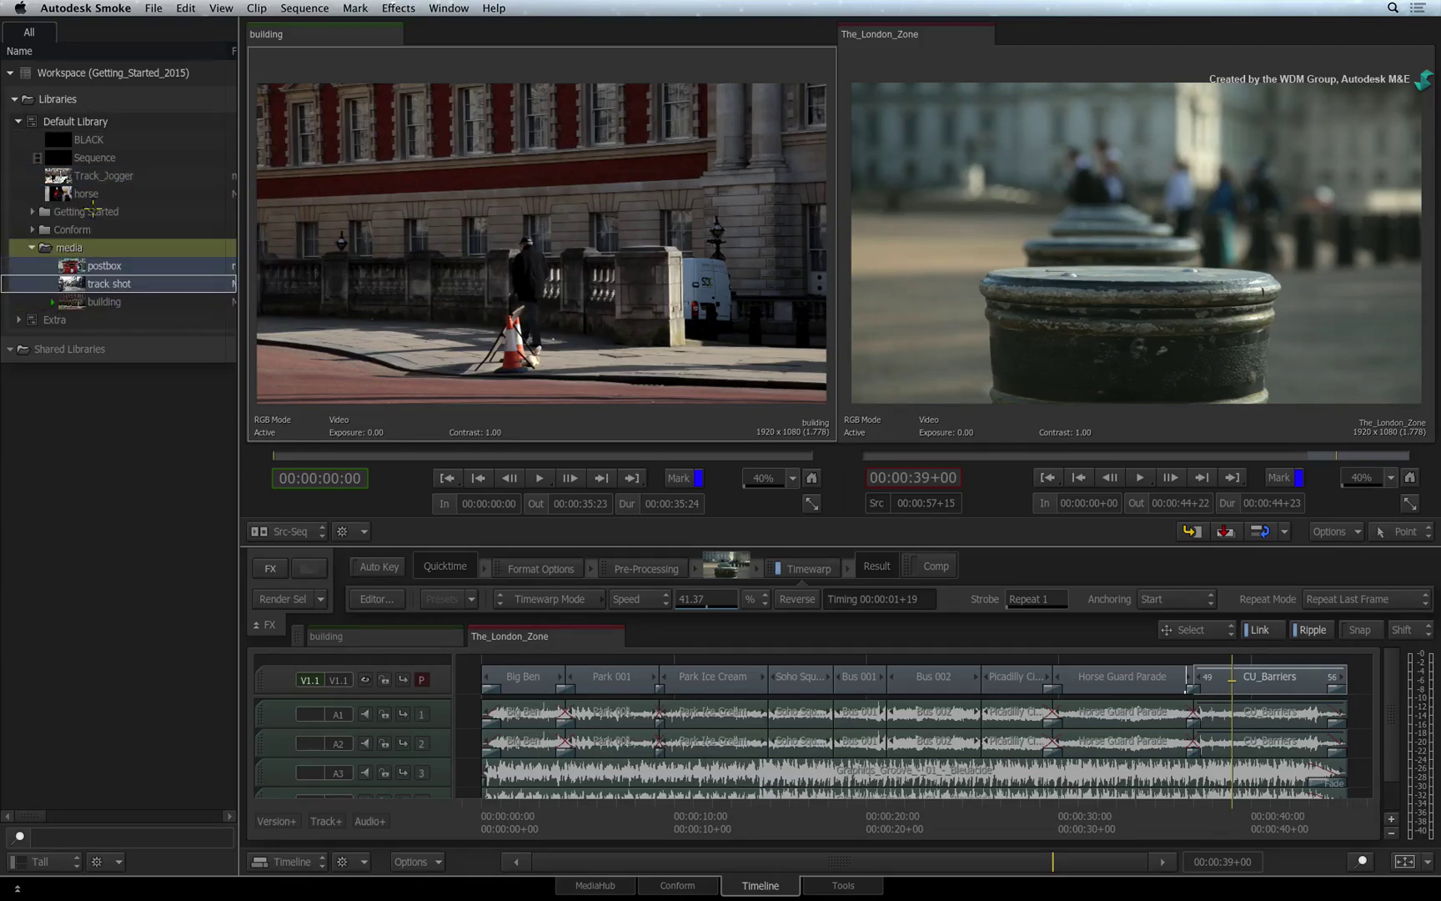
click(96, 177)
drag(58, 190, 63, 247)
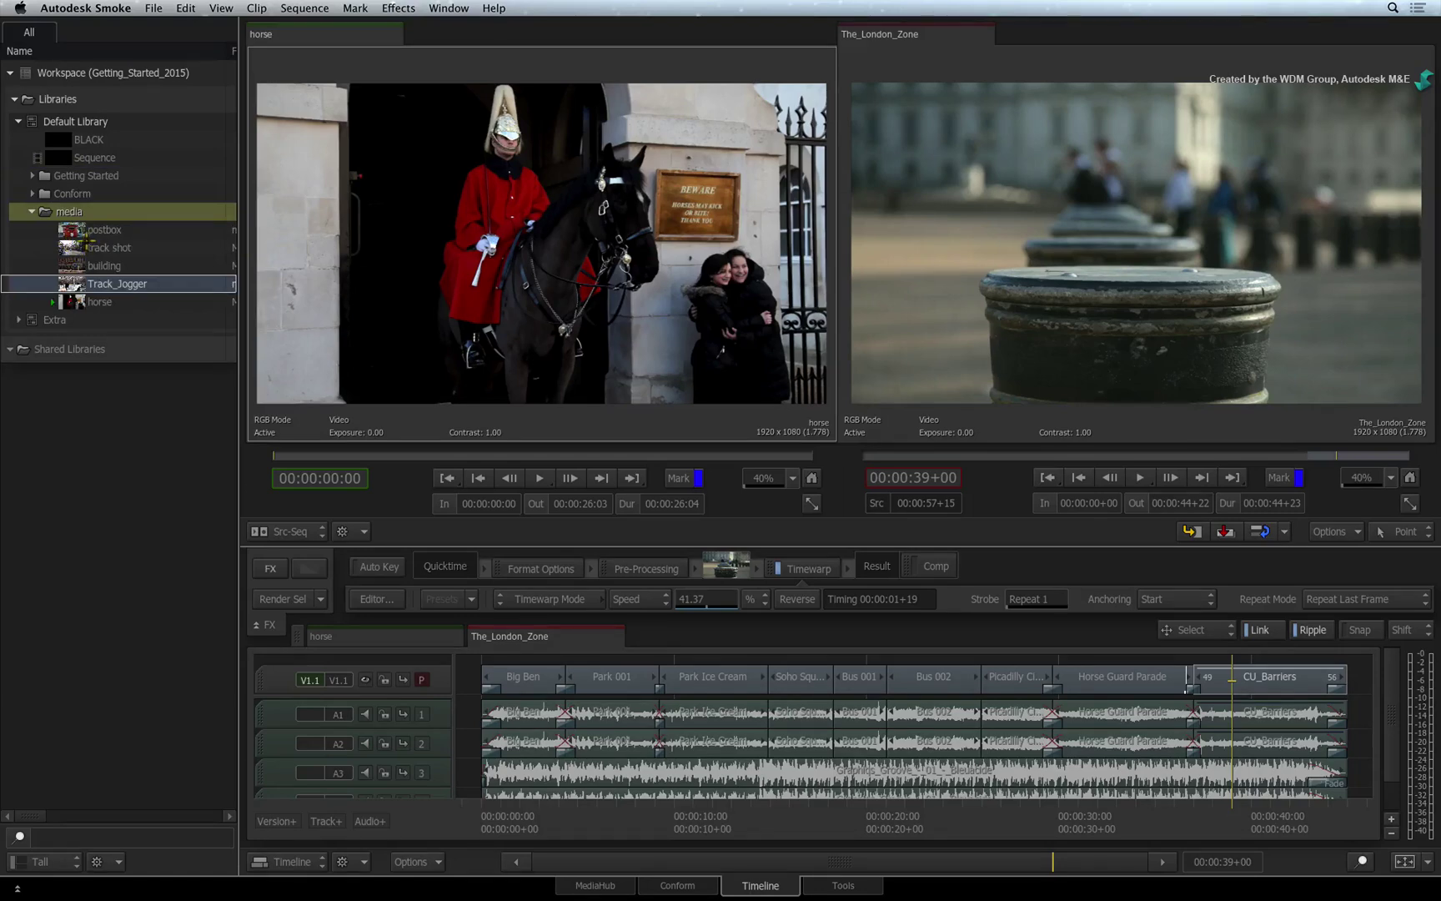
click(107, 231)
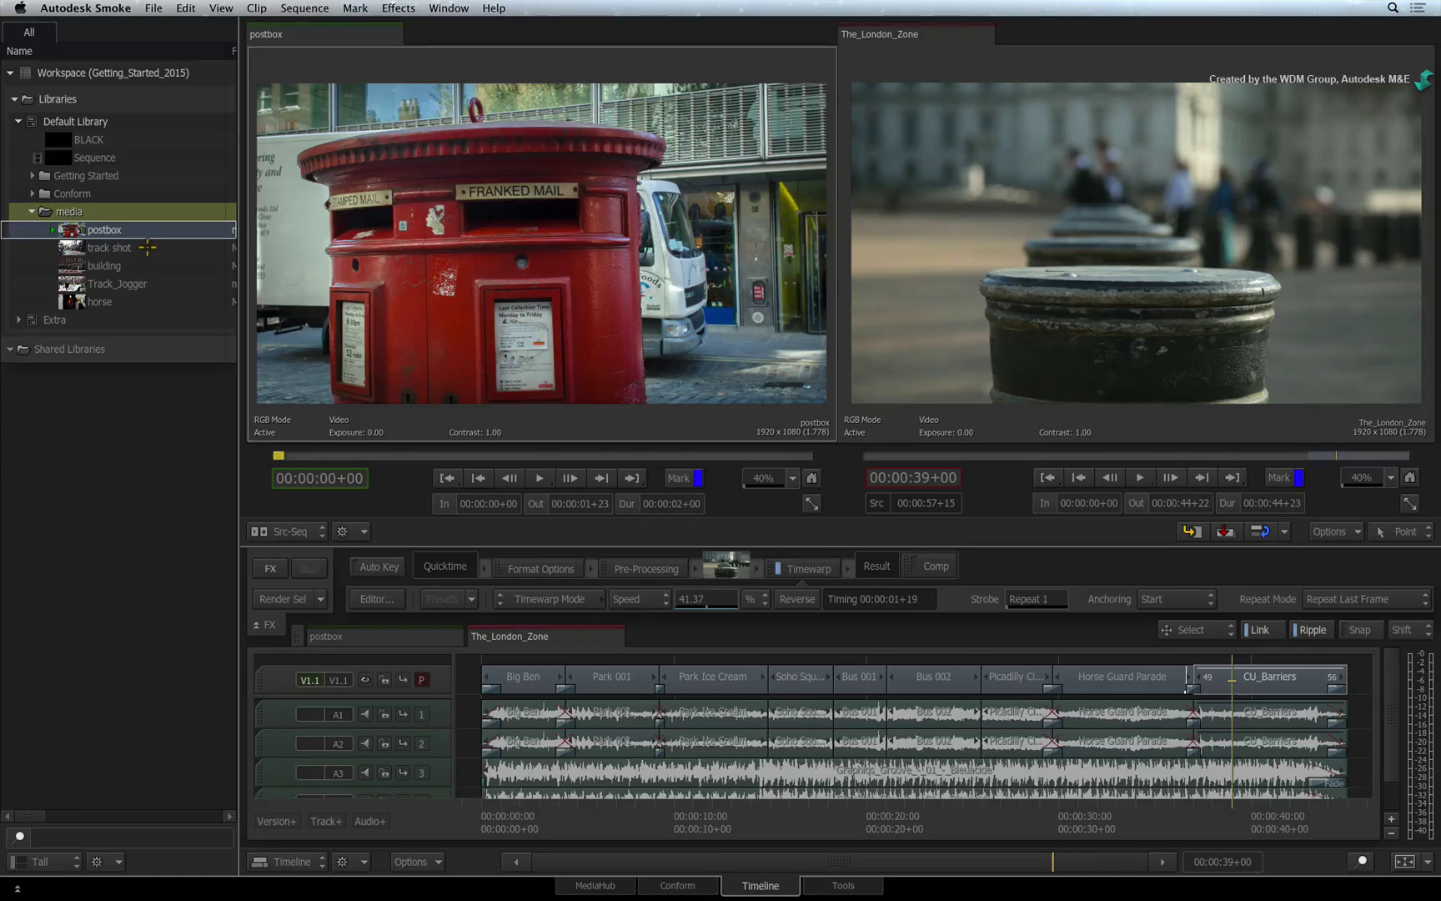
Step: Clear the Name-column sorting, then move building to the top and horse above track shot
right_click(104, 51)
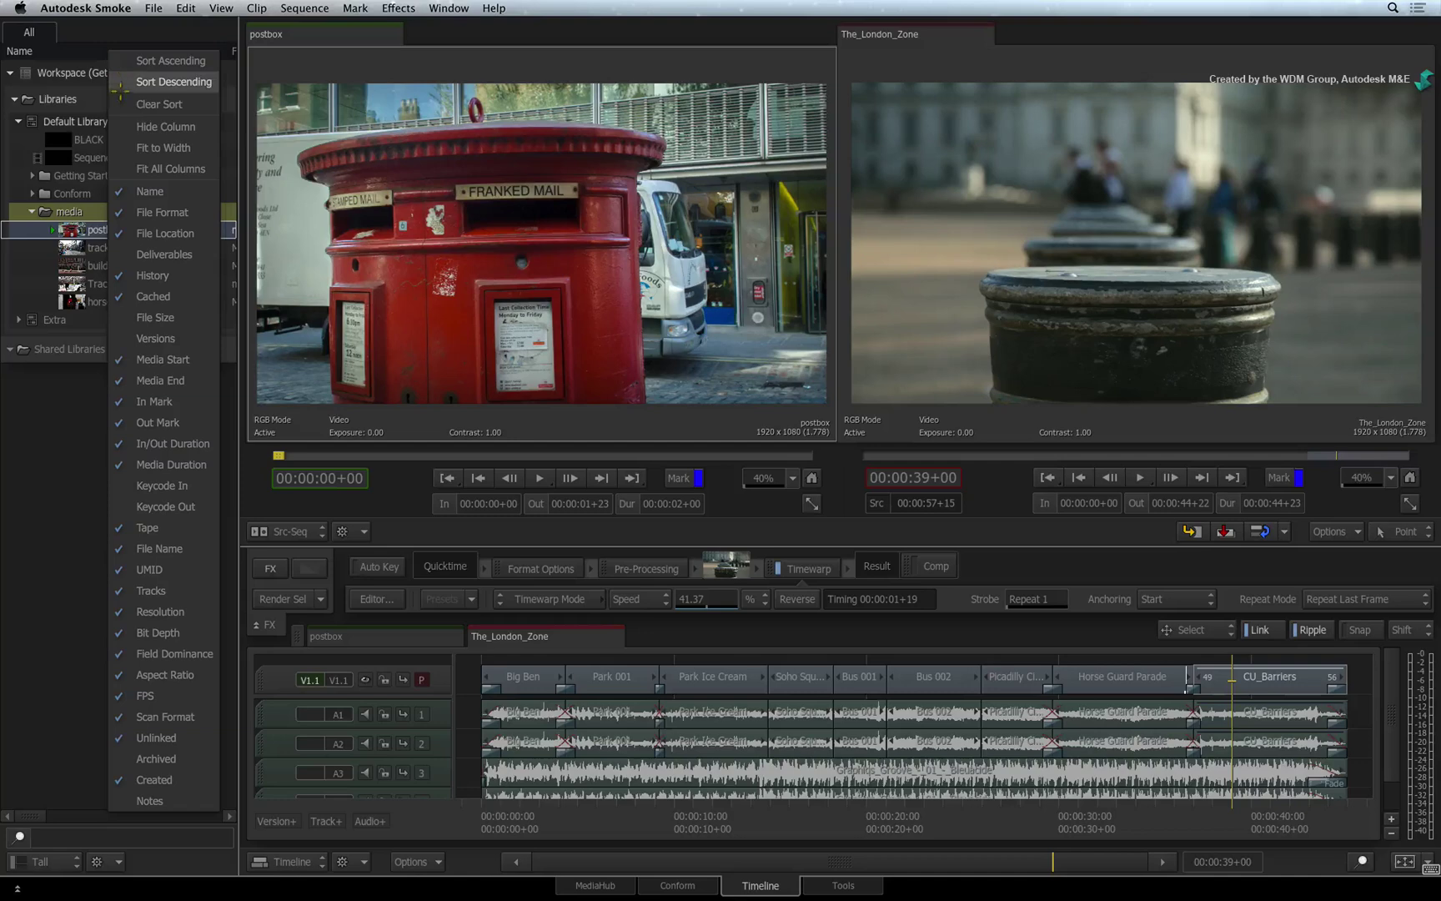
click(118, 102)
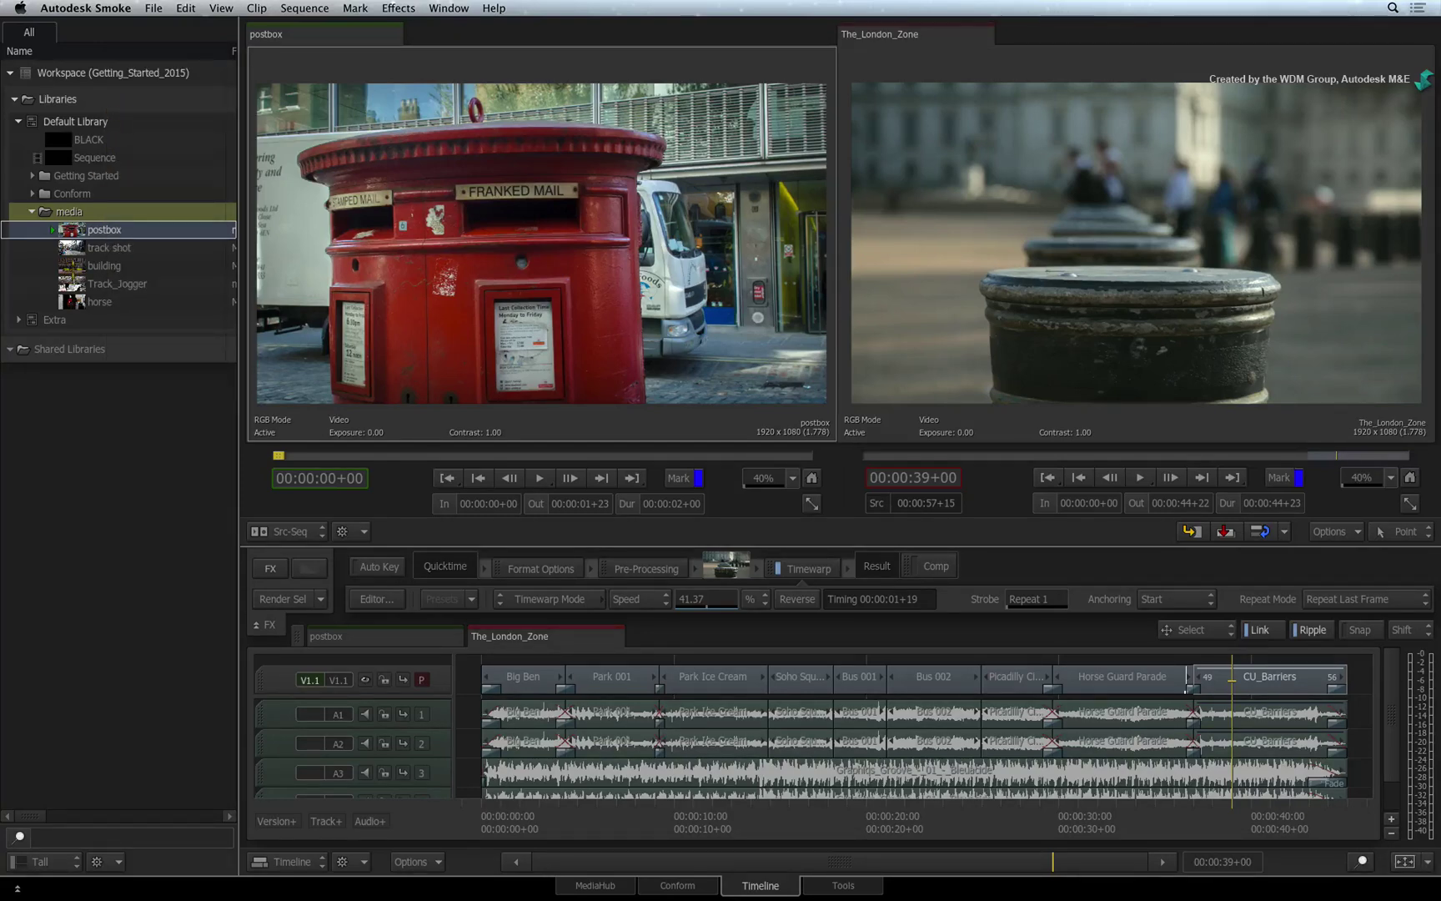
click(72, 265)
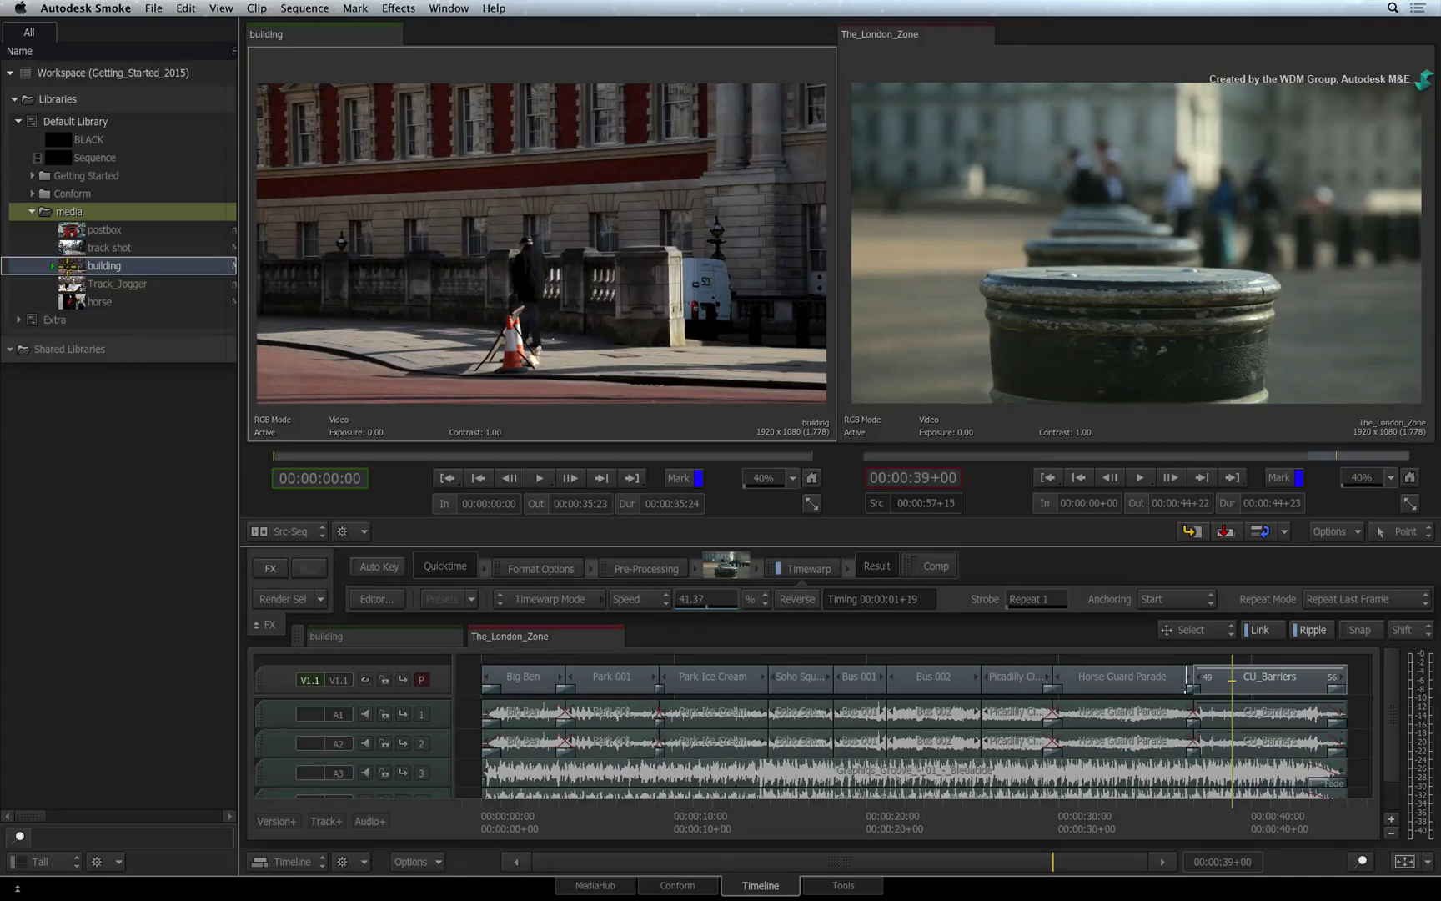
drag(72, 265, 72, 227)
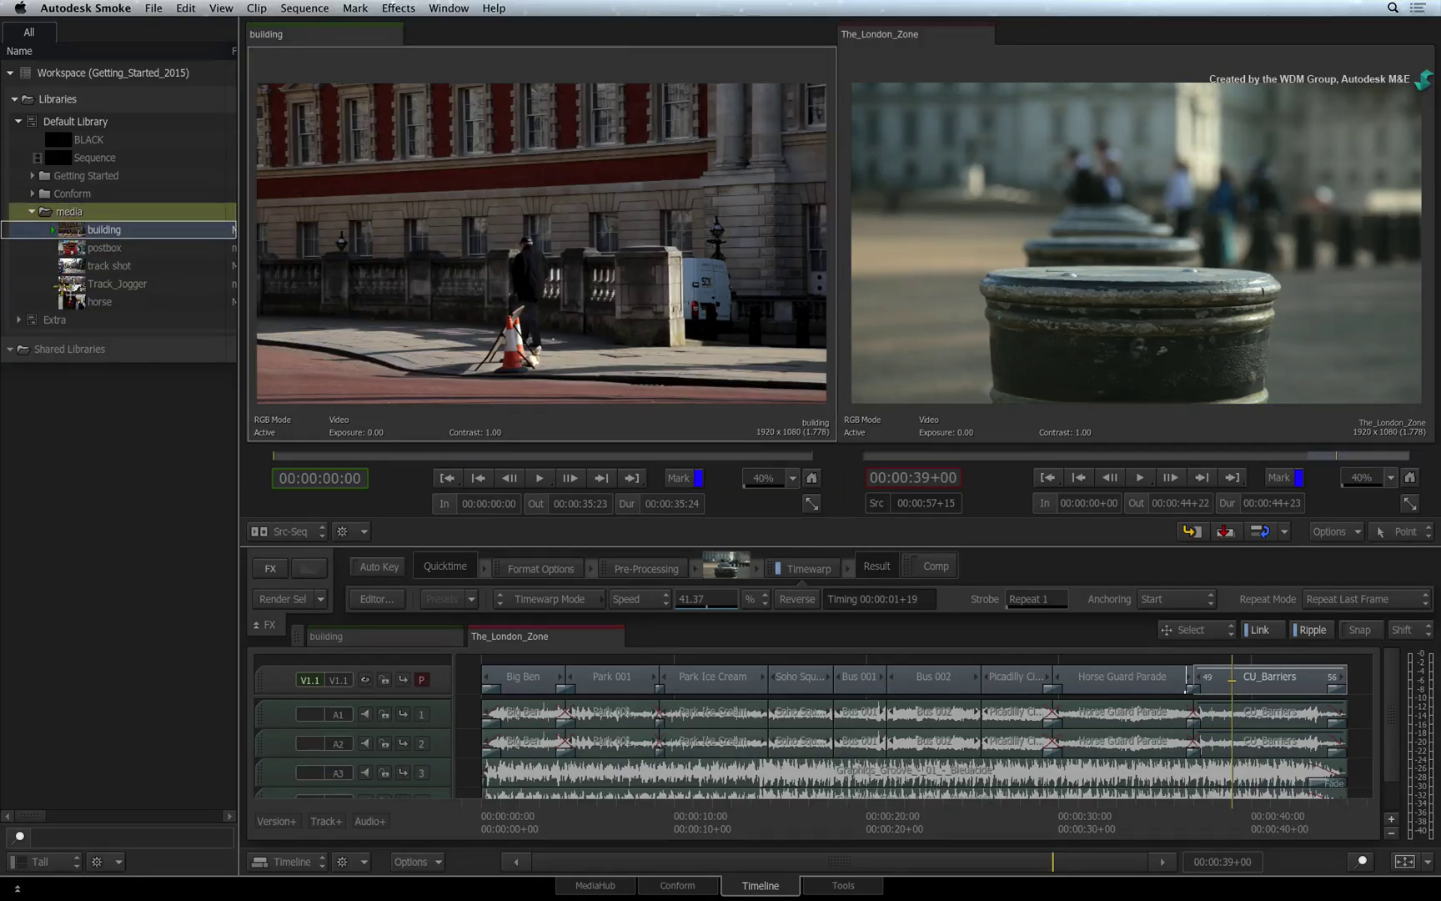
drag(72, 301, 72, 265)
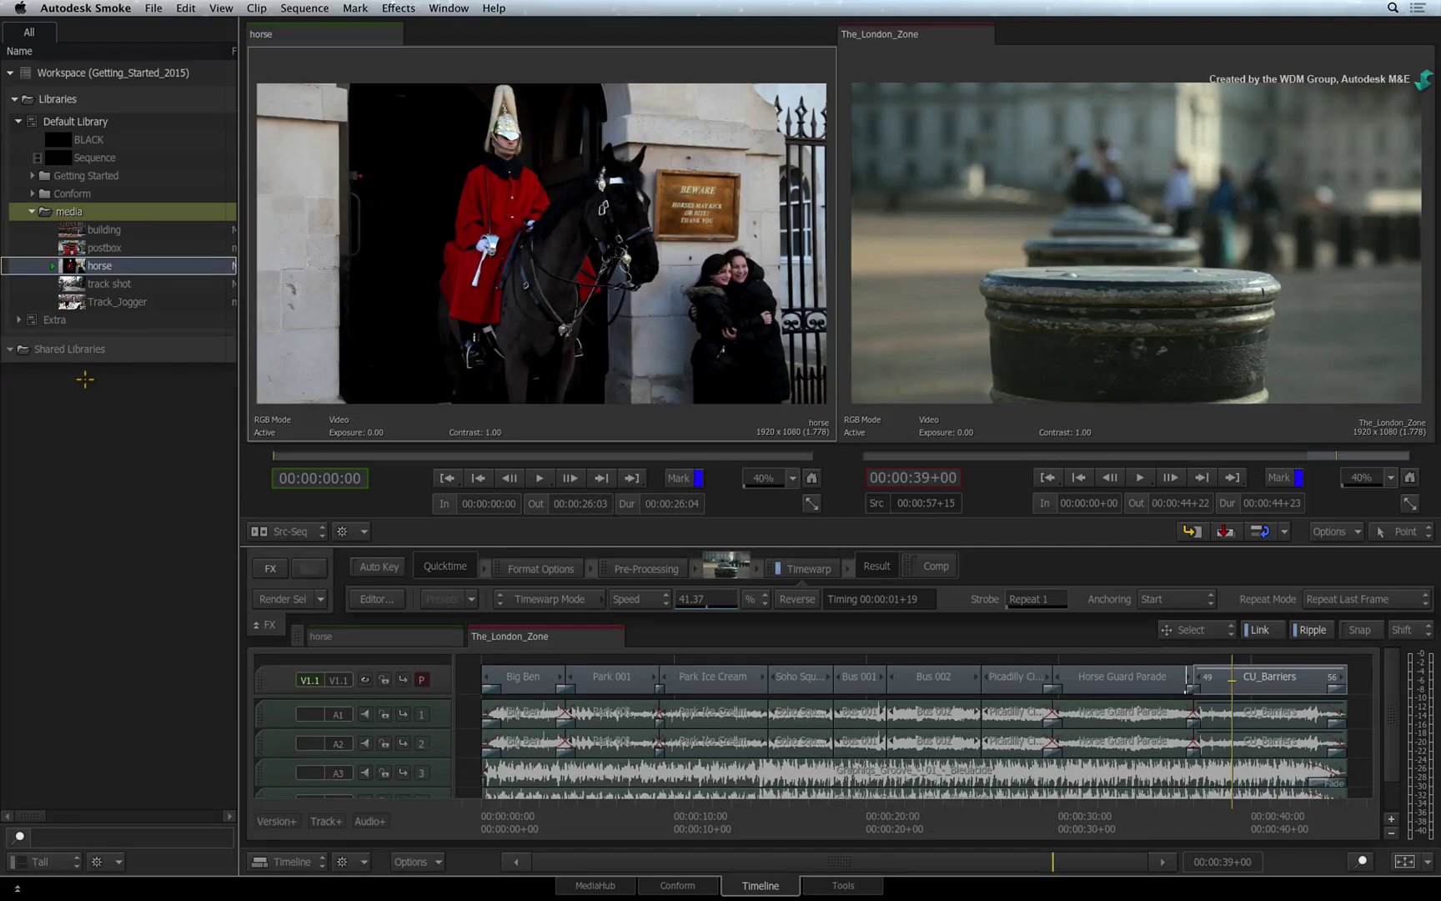
right_click(83, 212)
mouse_move(113, 221)
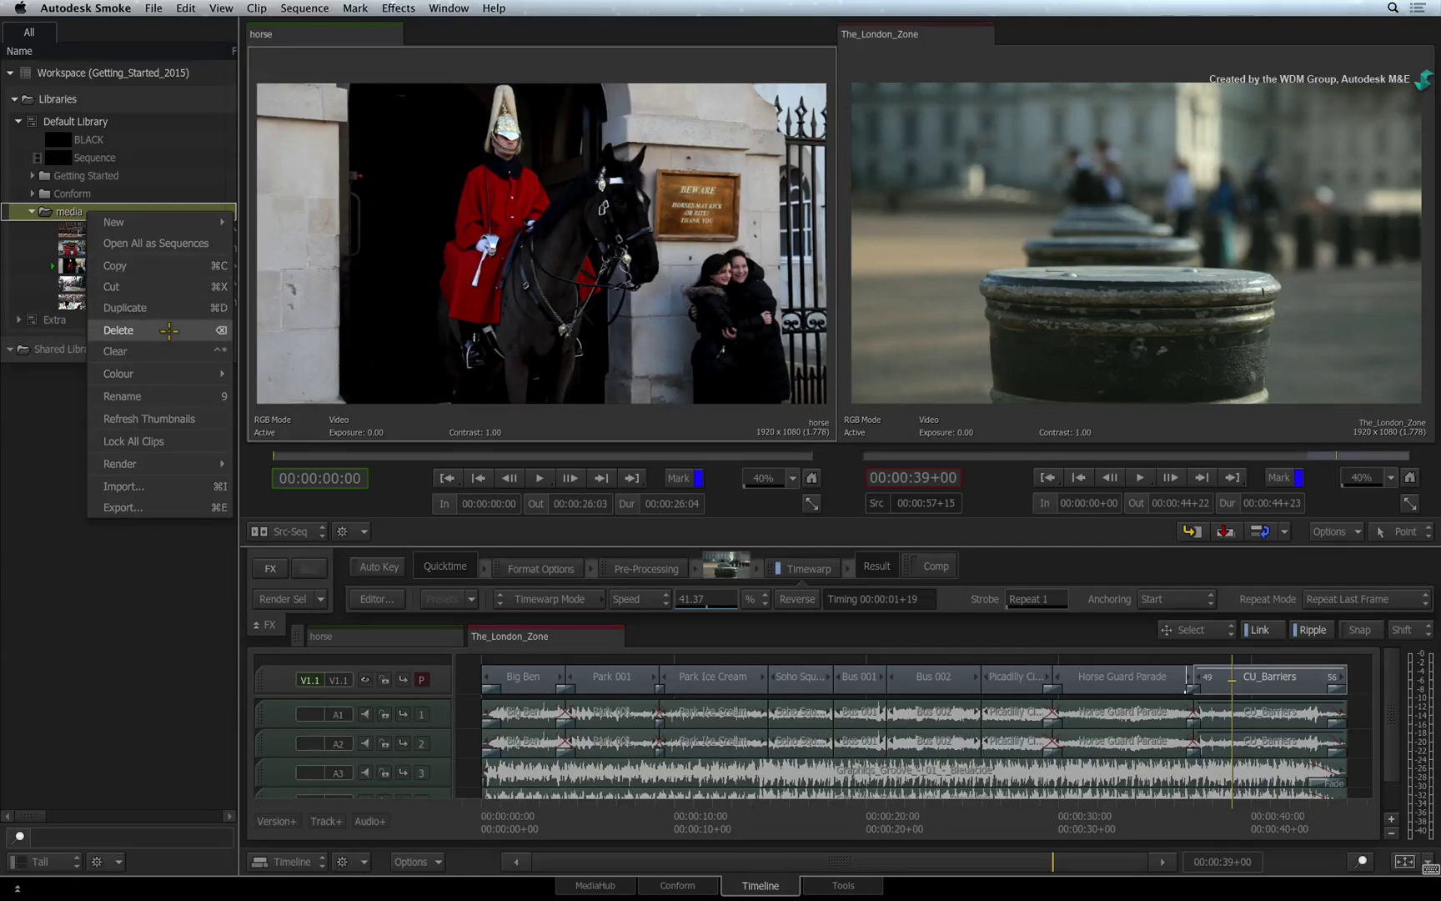
click(42, 409)
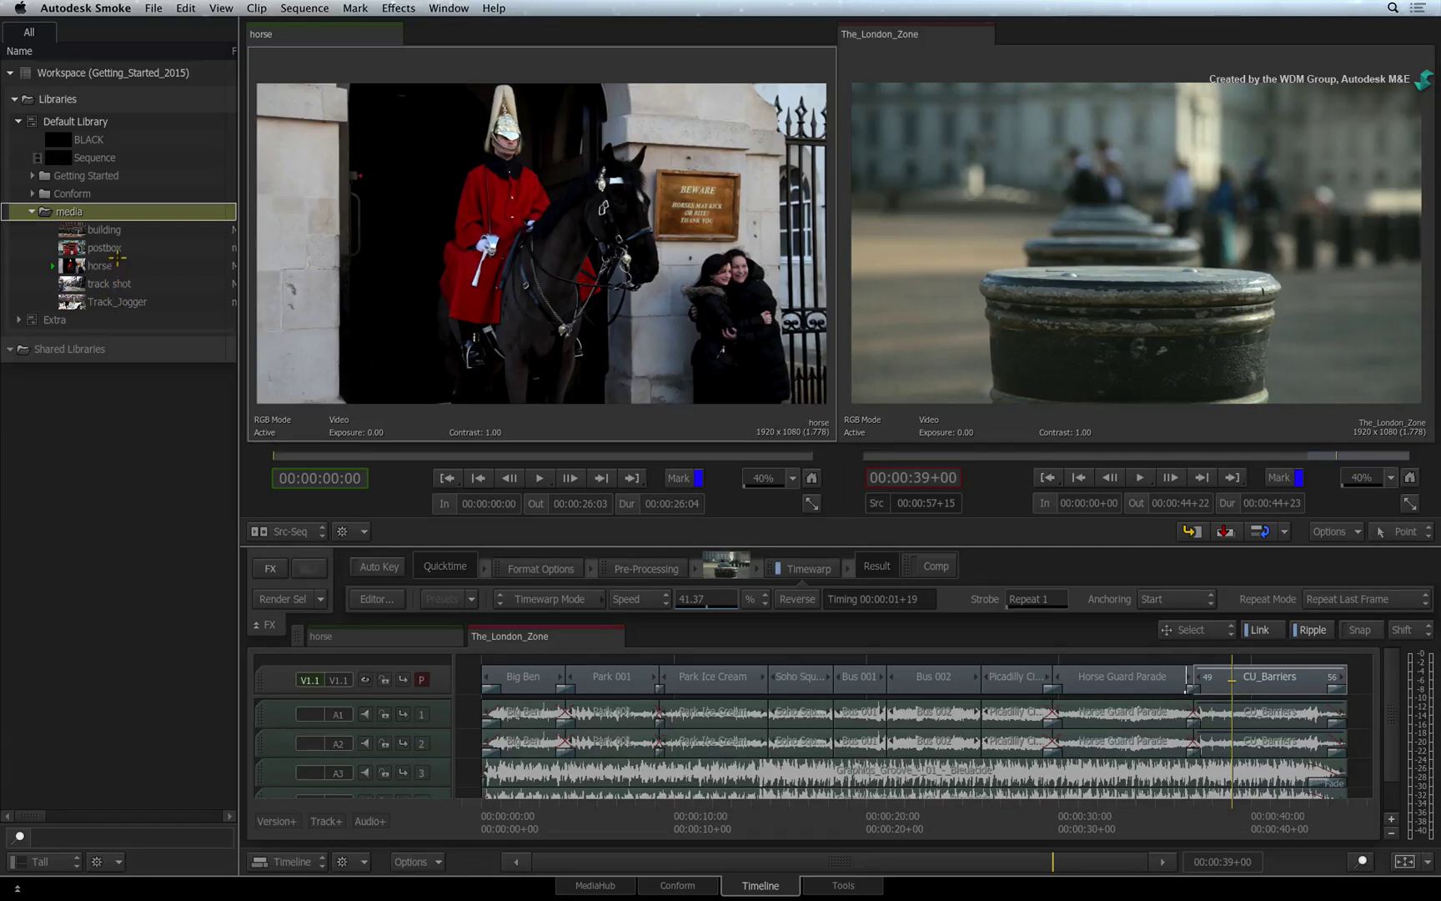
click(117, 836)
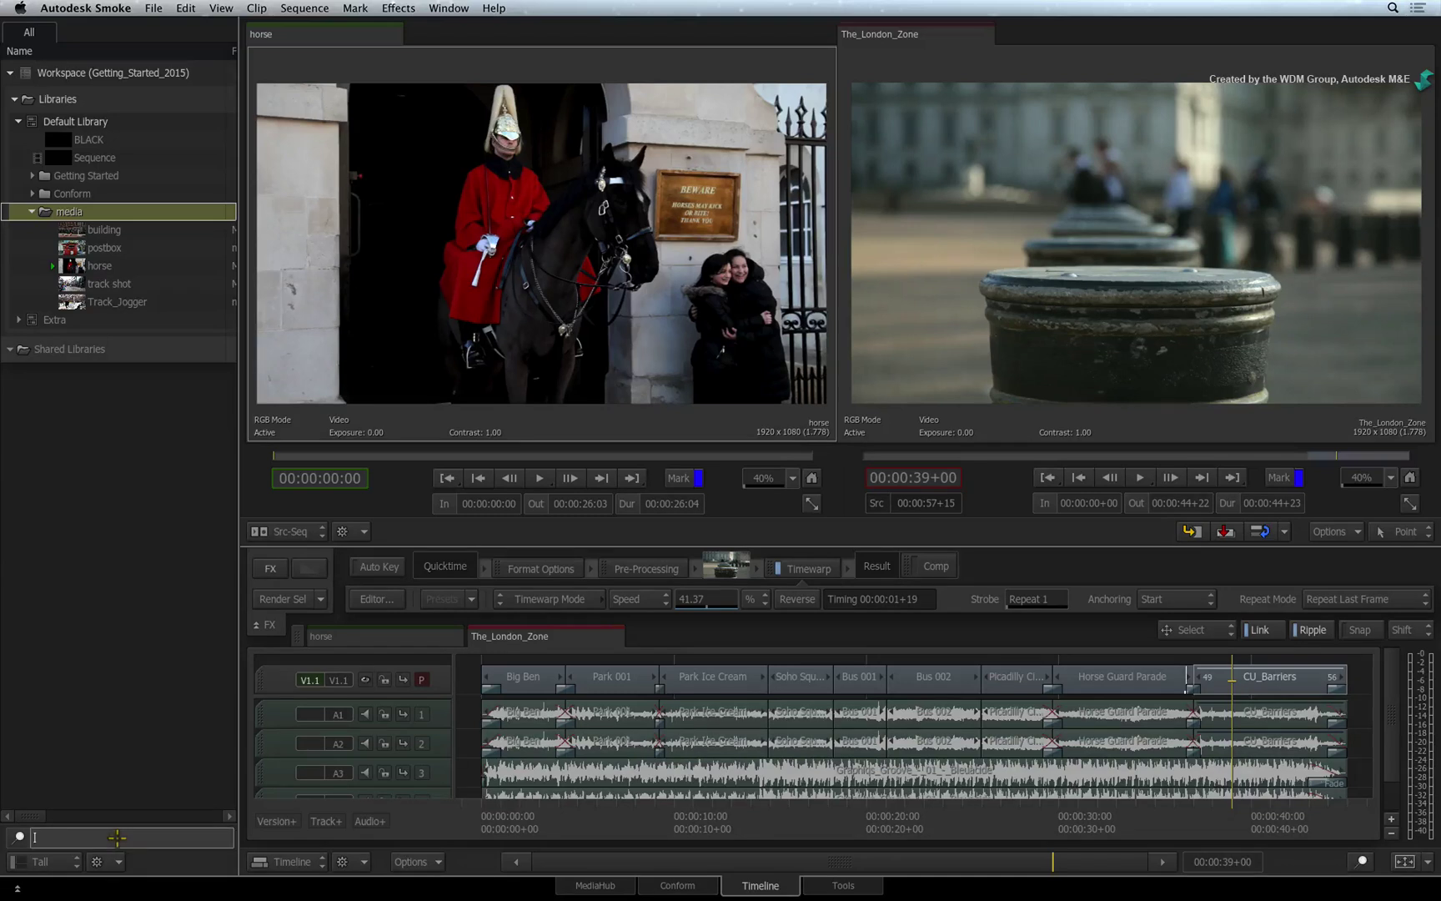
text(track)
key(Return)
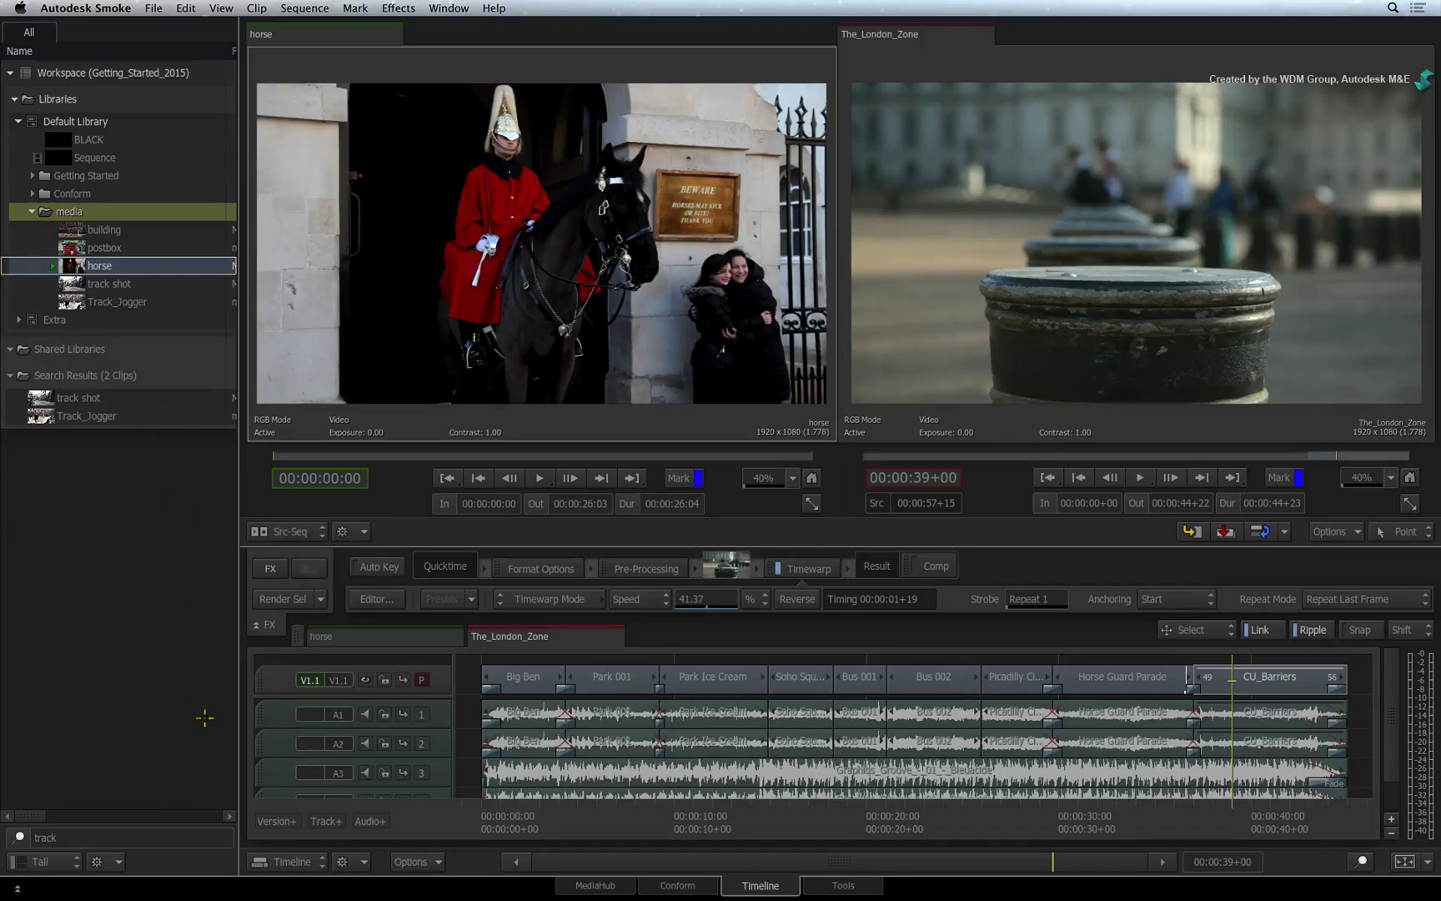
click(224, 838)
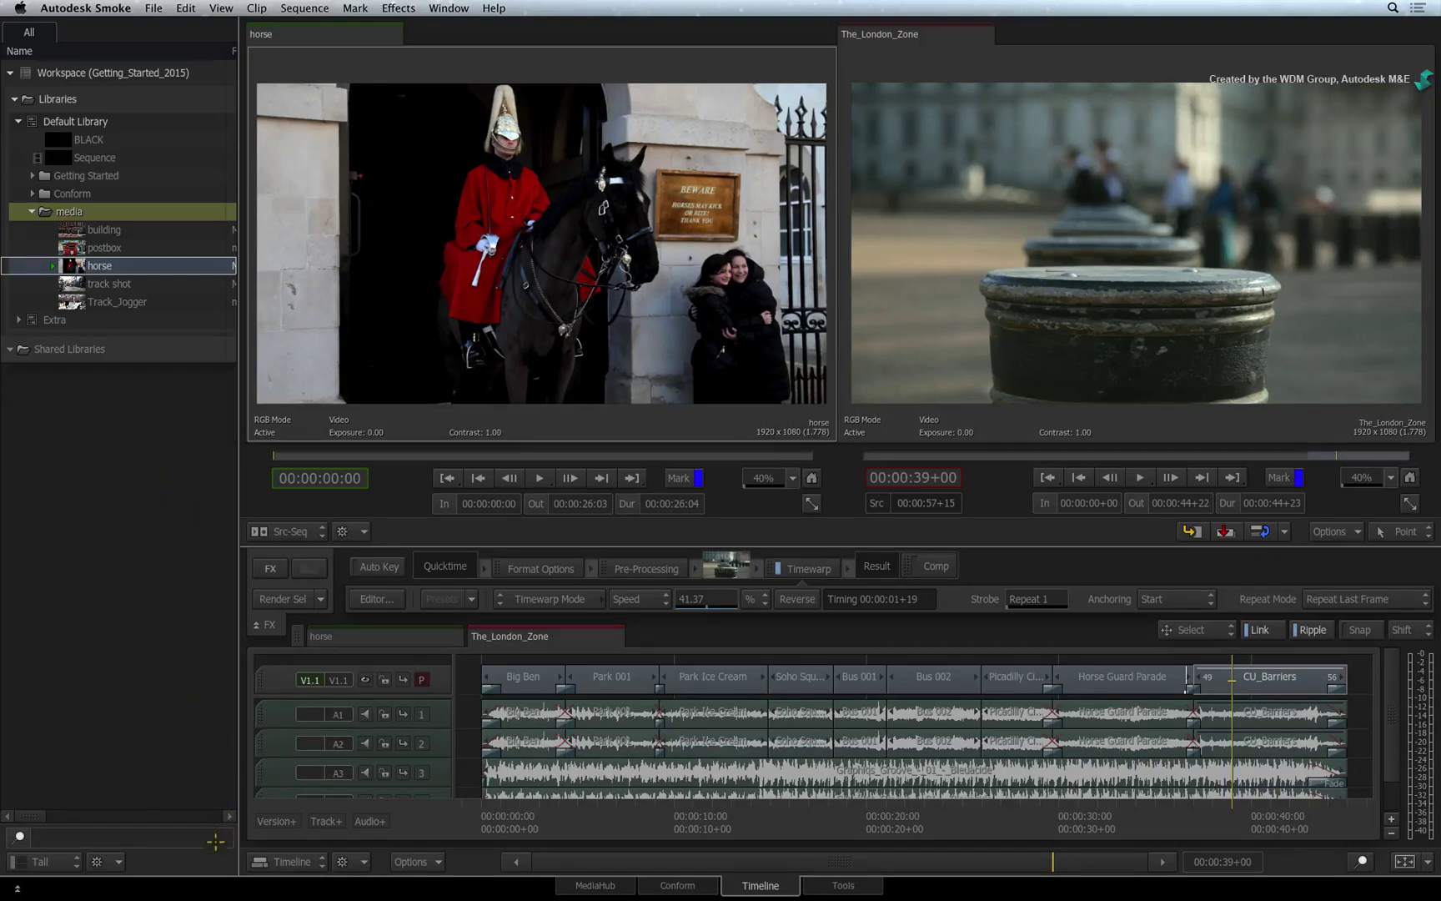
click(595, 886)
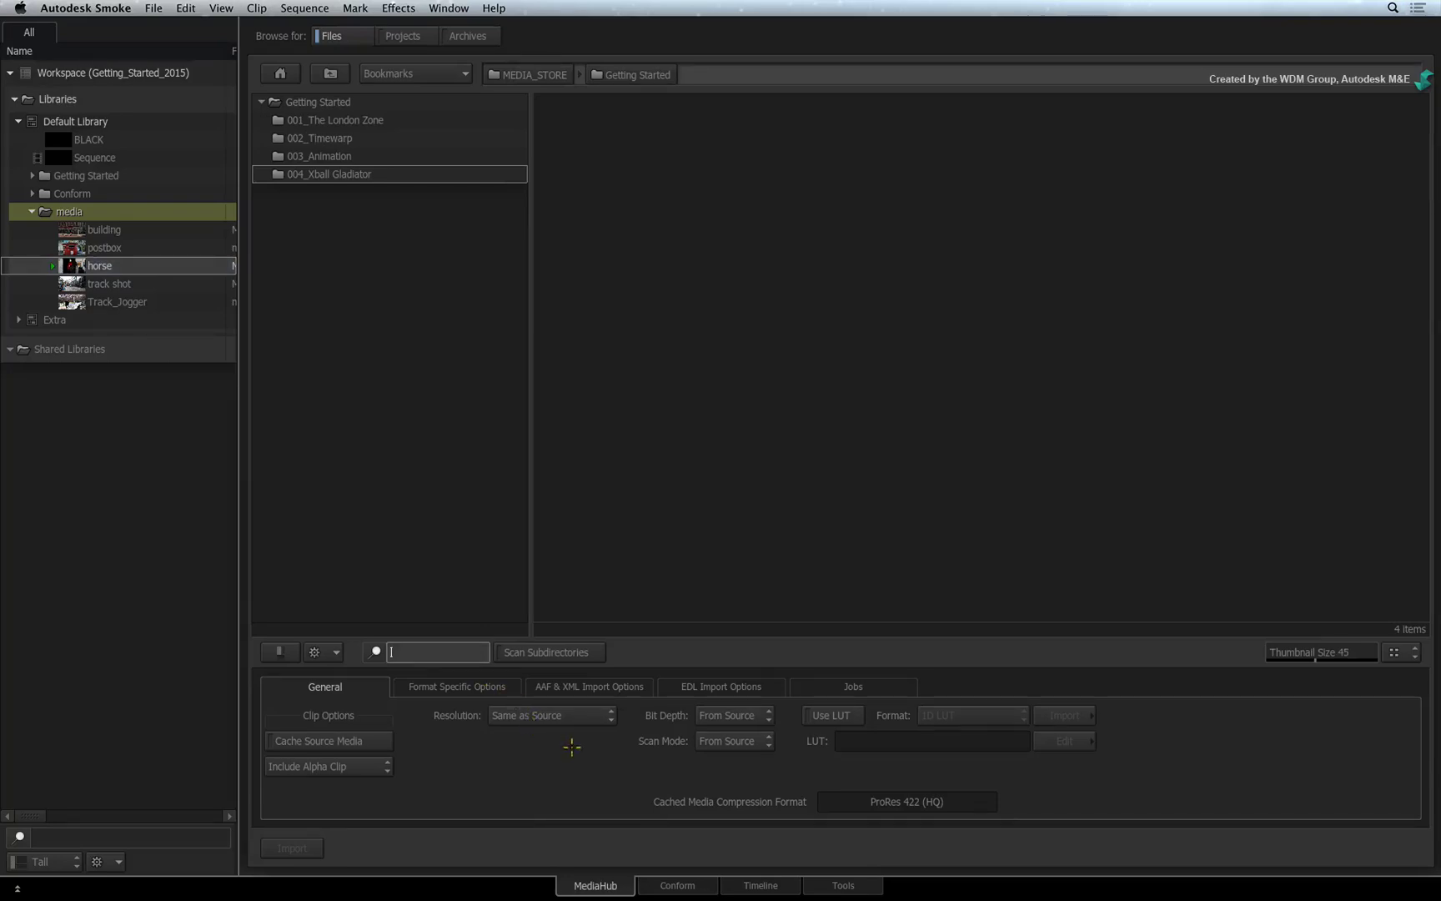
click(729, 886)
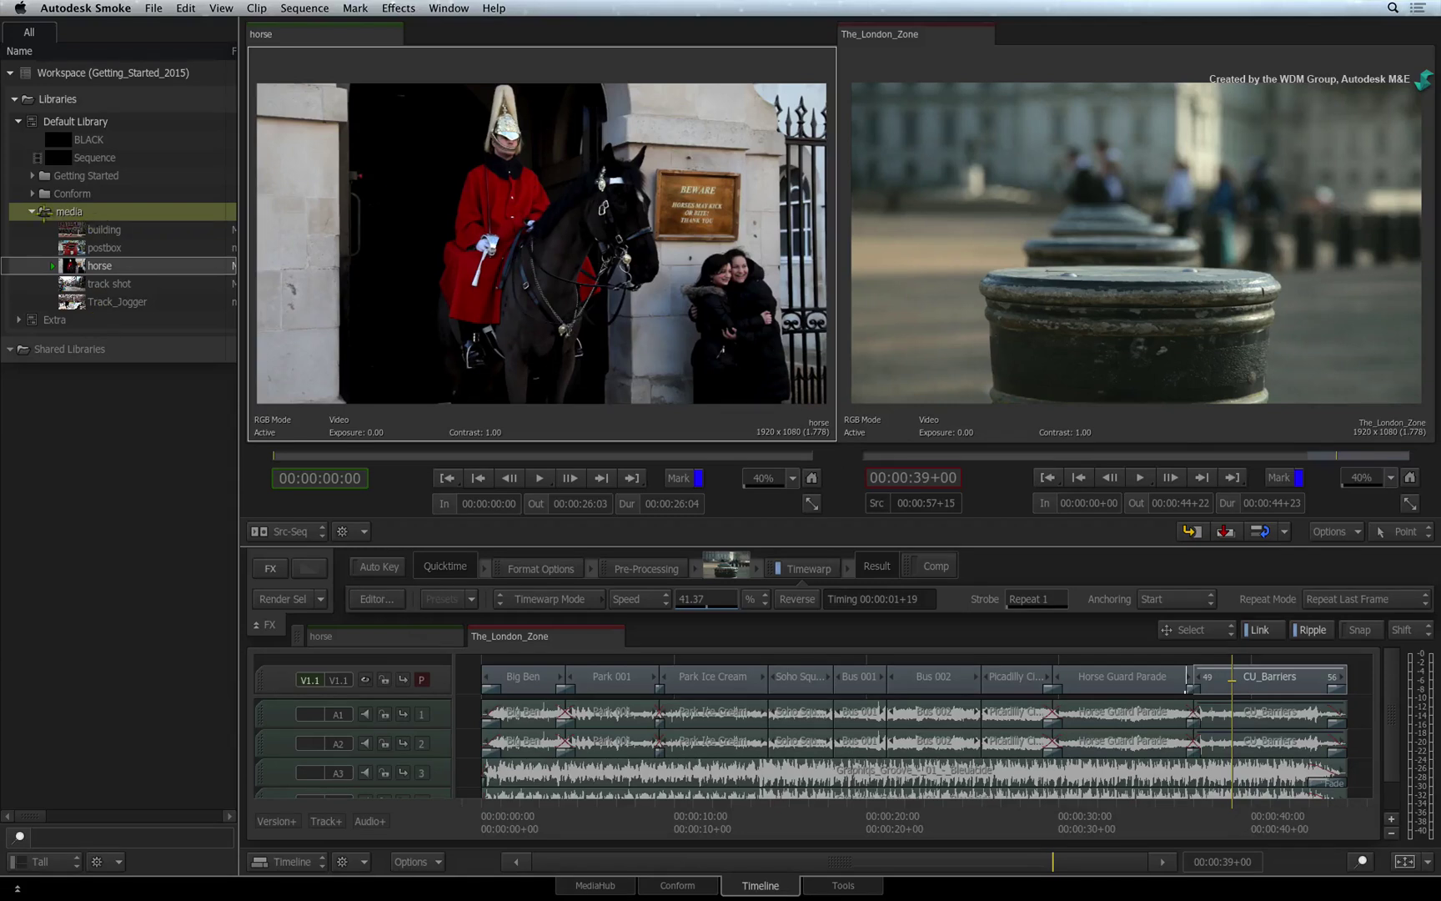
Step: Collapse media, re-expand the Default Library and scroll to the Getting Started London Zone clips
click(32, 211)
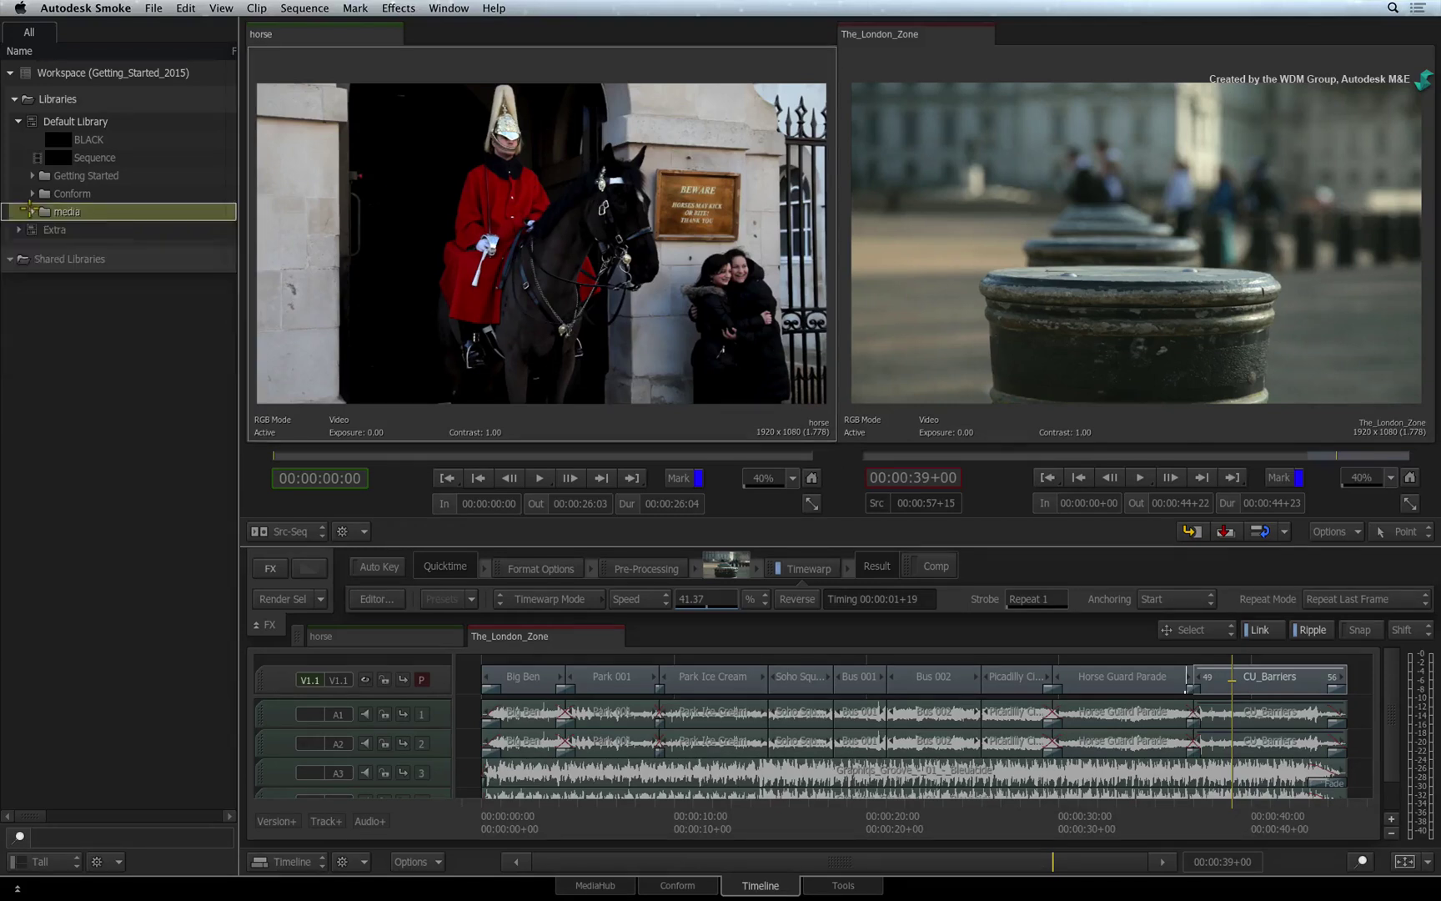
click(18, 121)
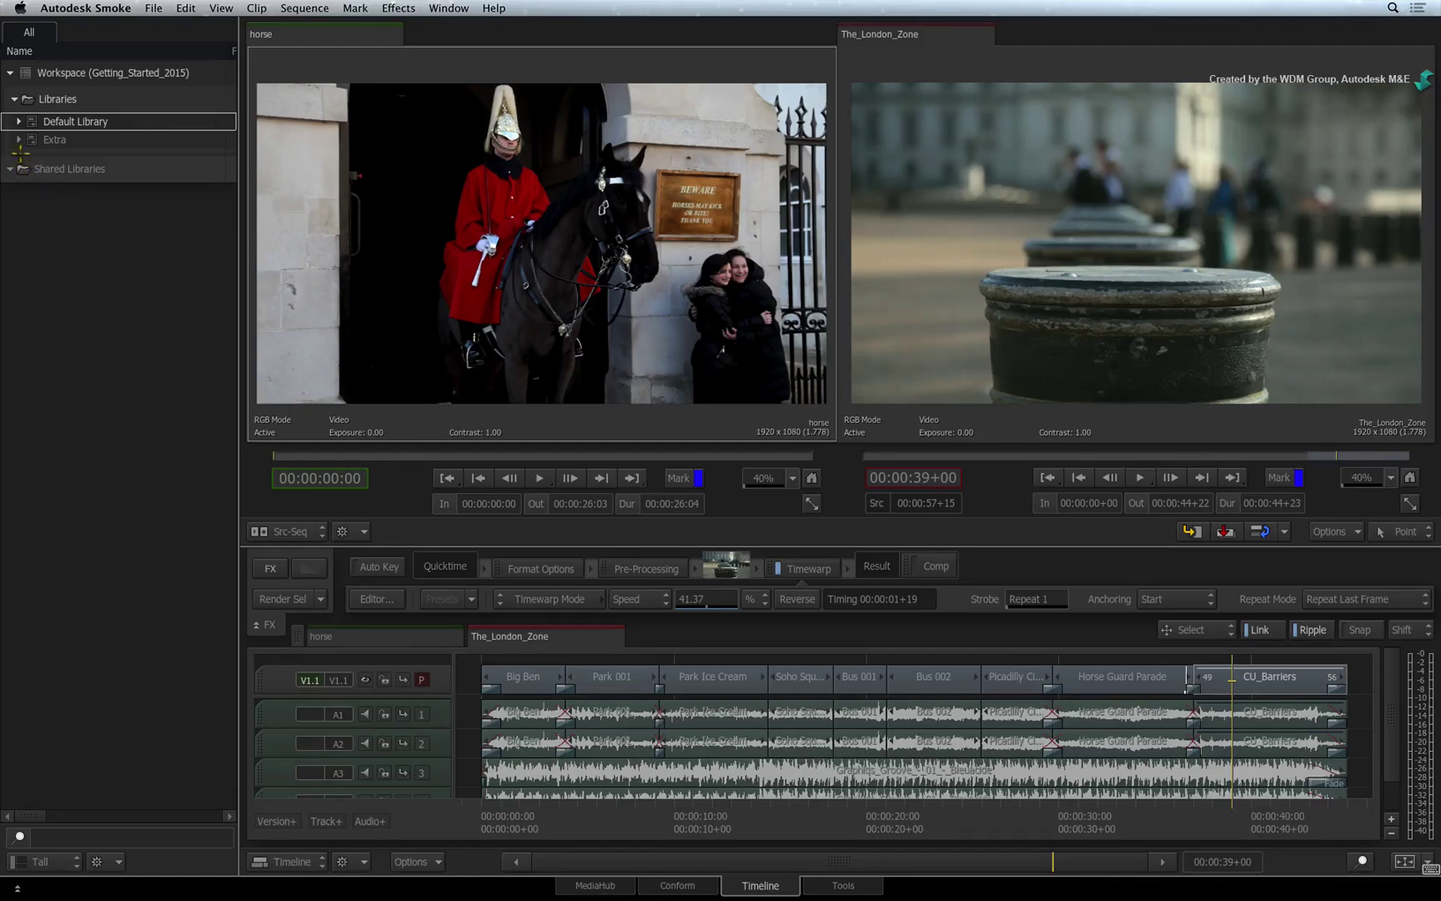
click(17, 121)
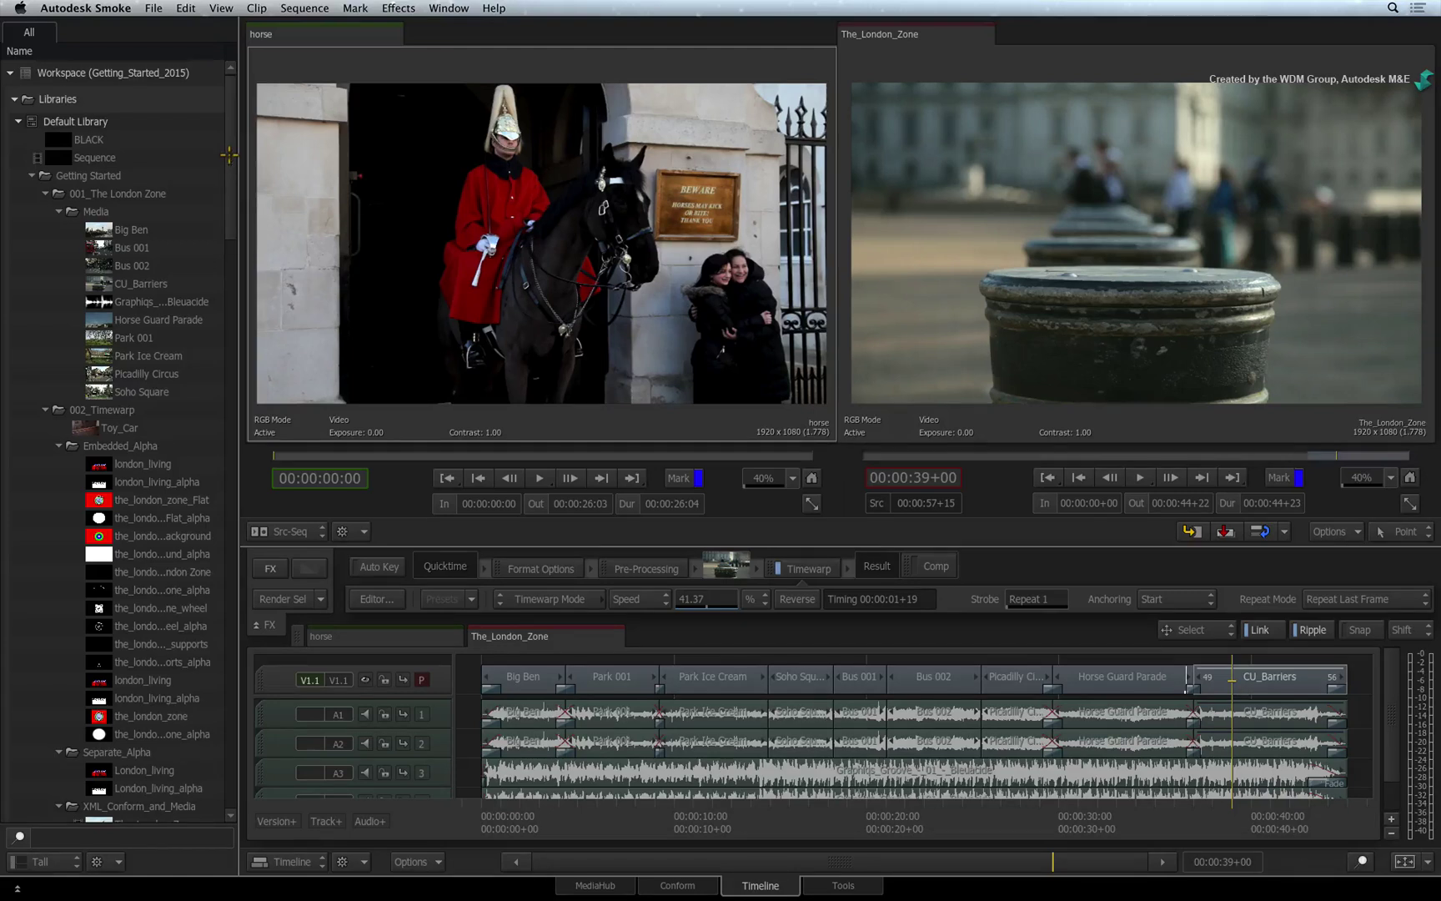
drag(229, 155, 231, 222)
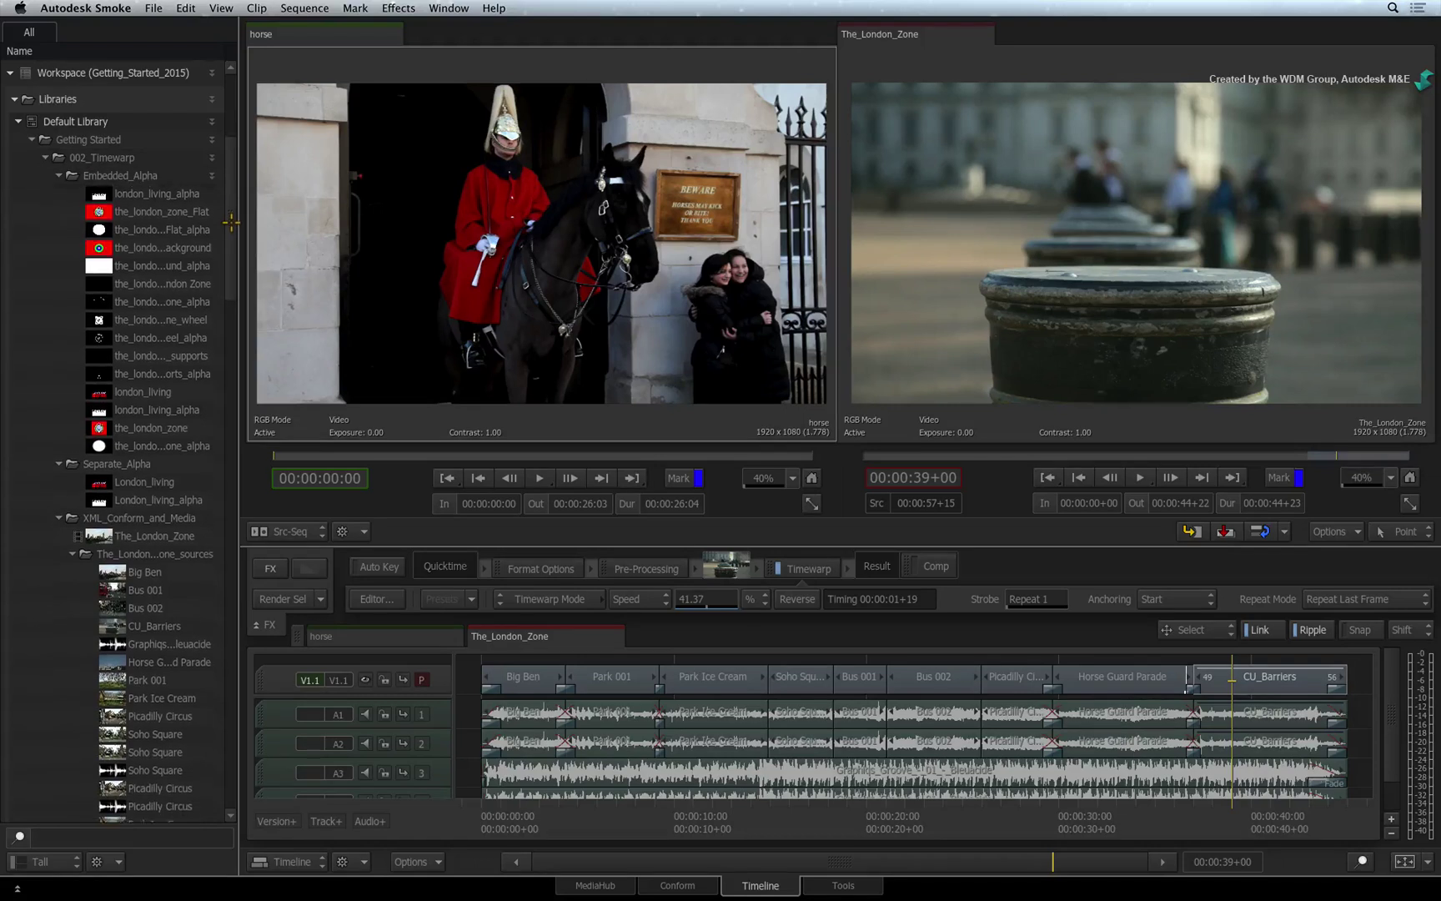
drag(231, 222, 233, 373)
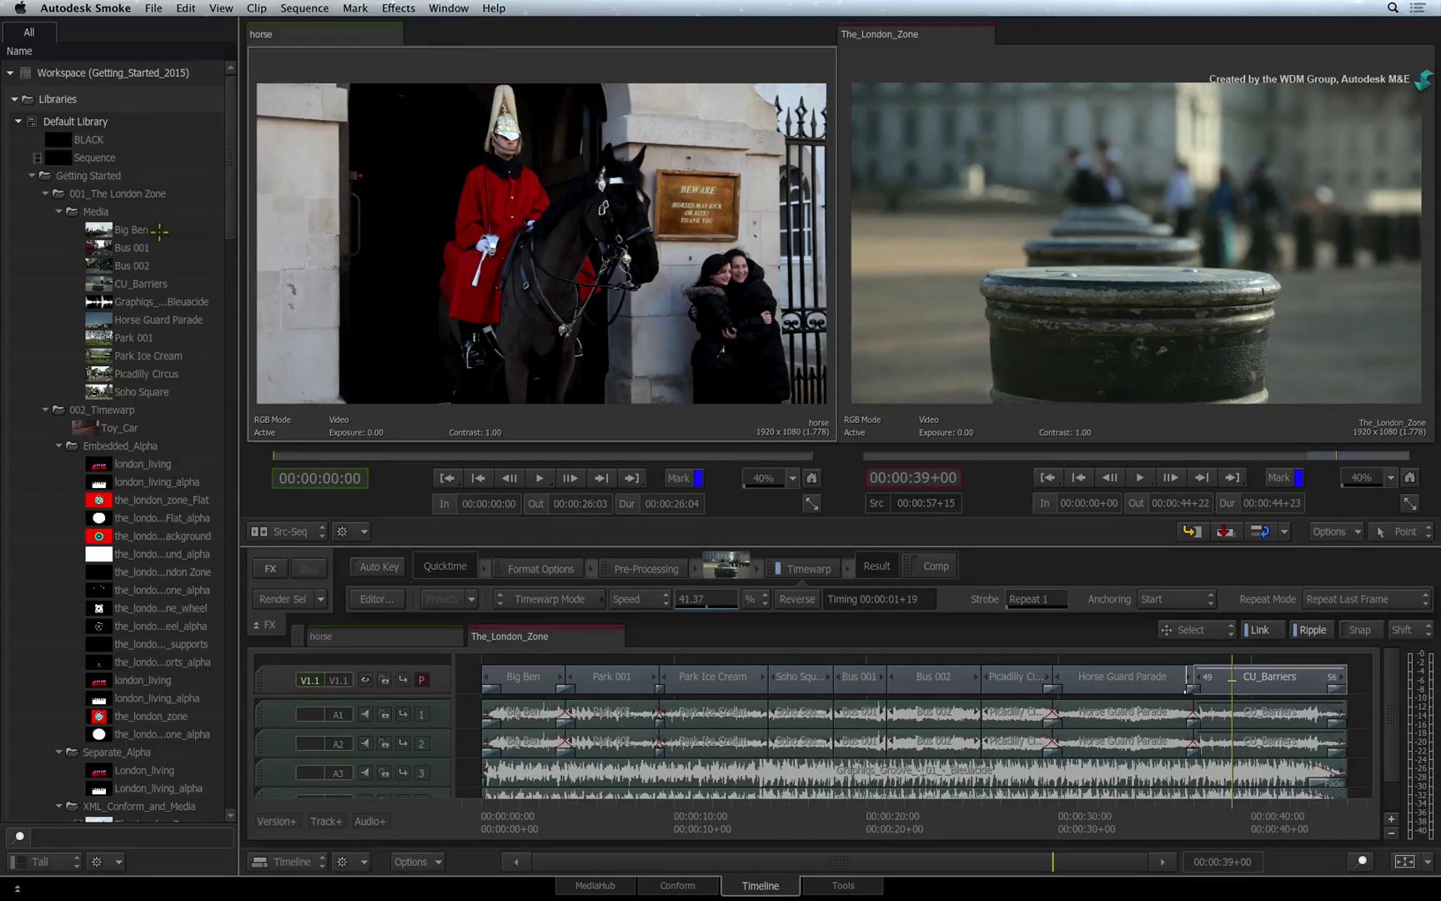
Step: Preview Big Ben, Bus 001 and Bus 002, ending with Big Ben in the source viewer
click(138, 230)
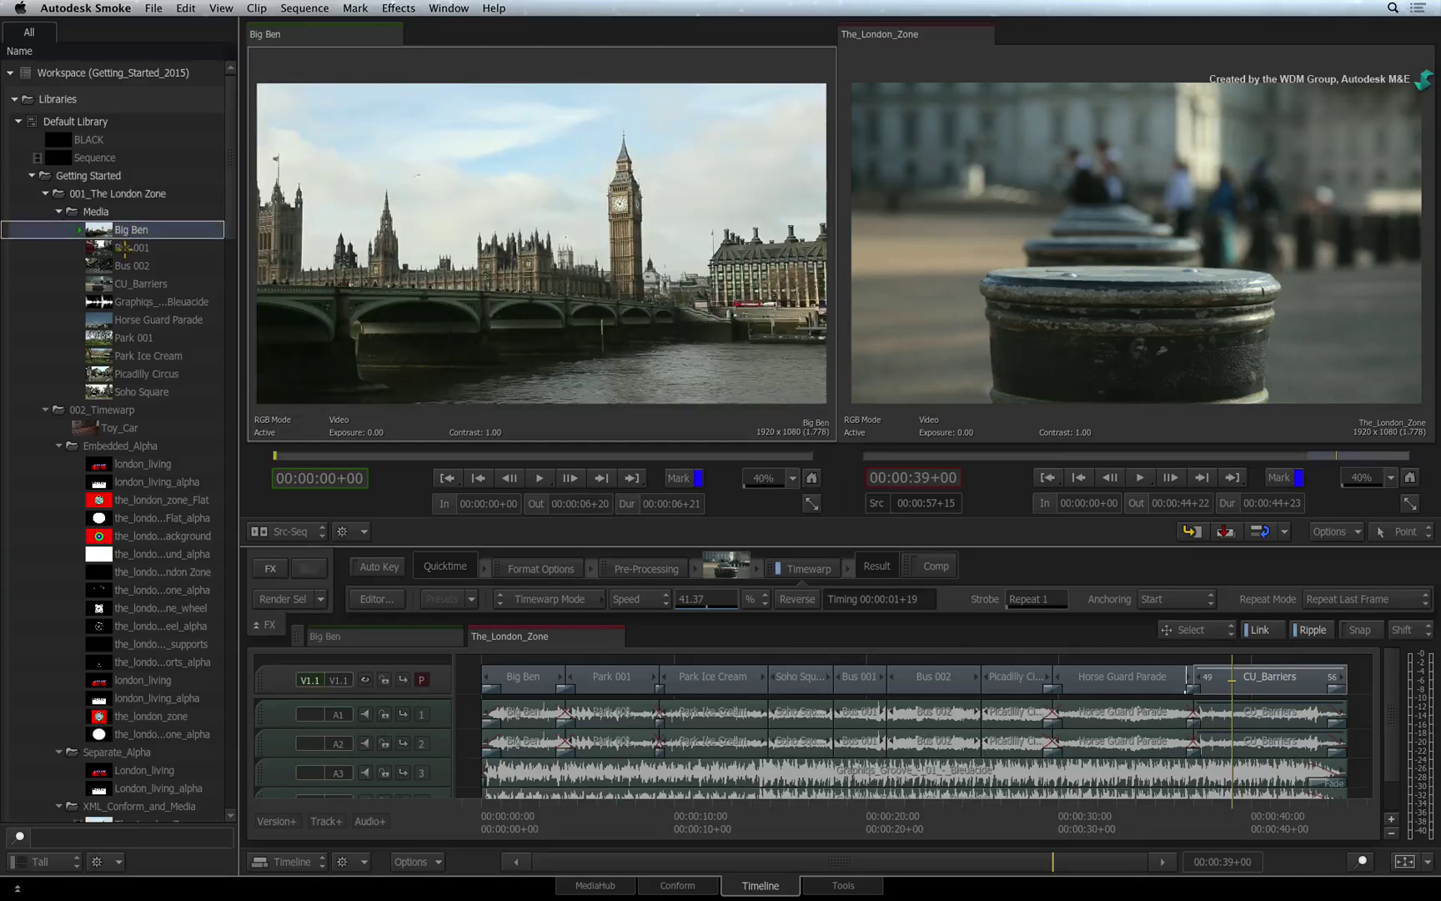
click(122, 248)
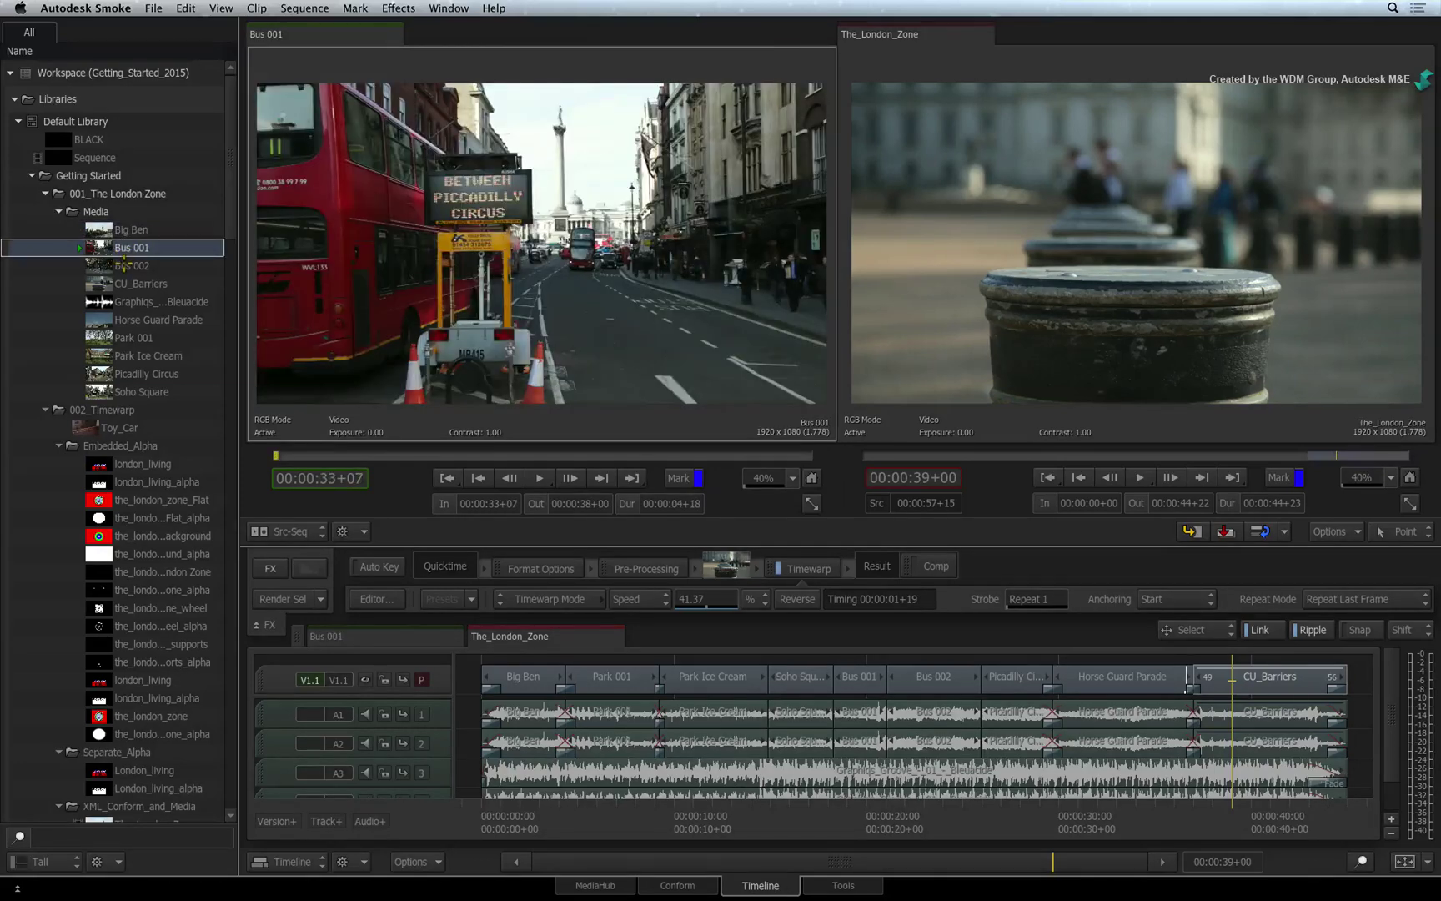
click(122, 265)
click(132, 230)
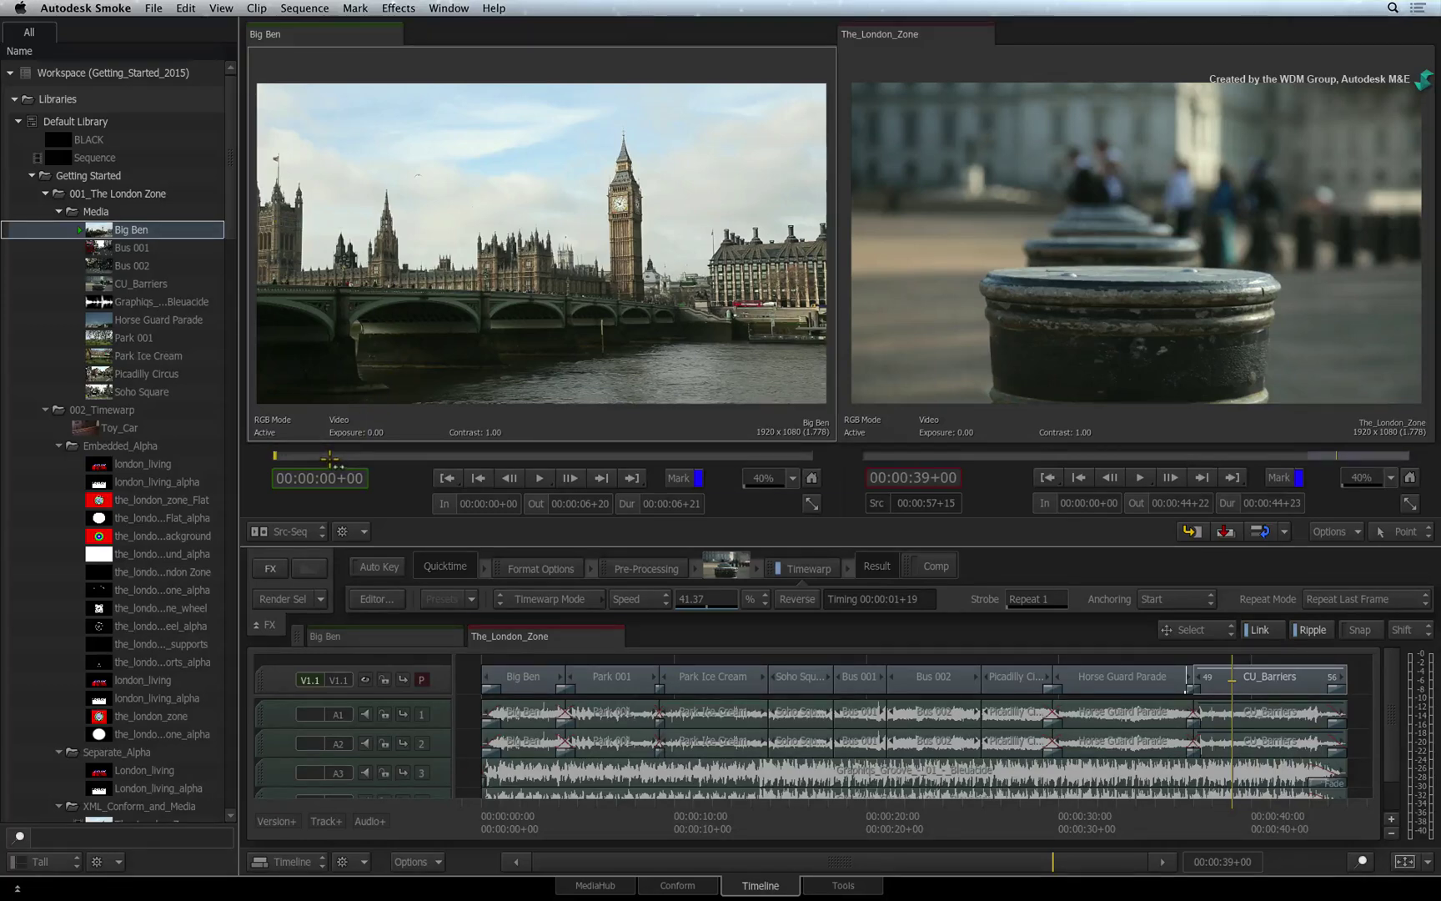
Step: Play and scrub Big Ben, marking in at 00:00:01+21 and out at 00:00:04+13
key(space)
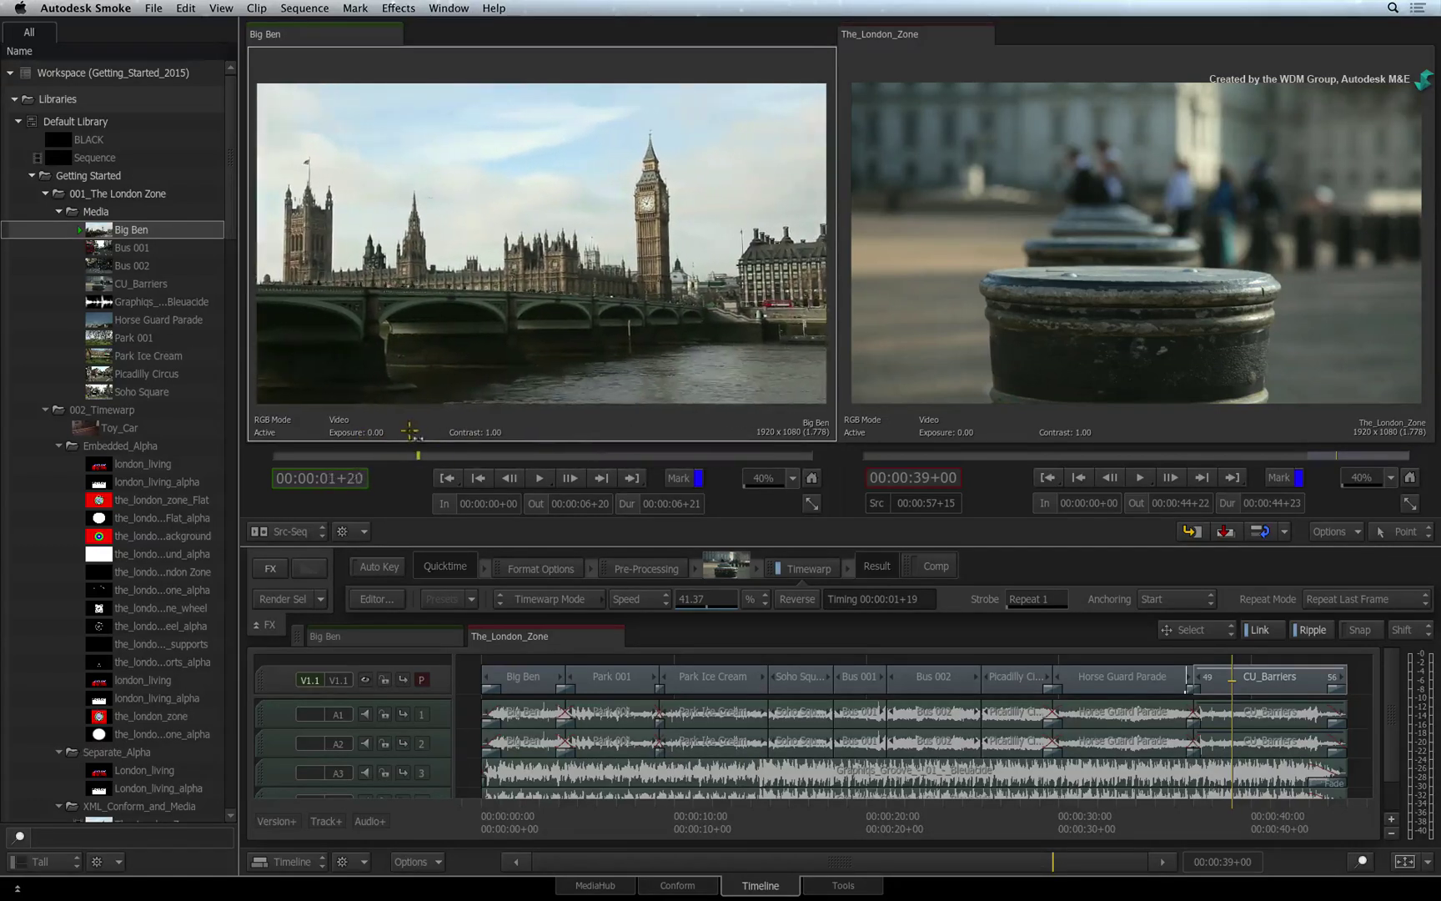
drag(403, 432, 376, 428)
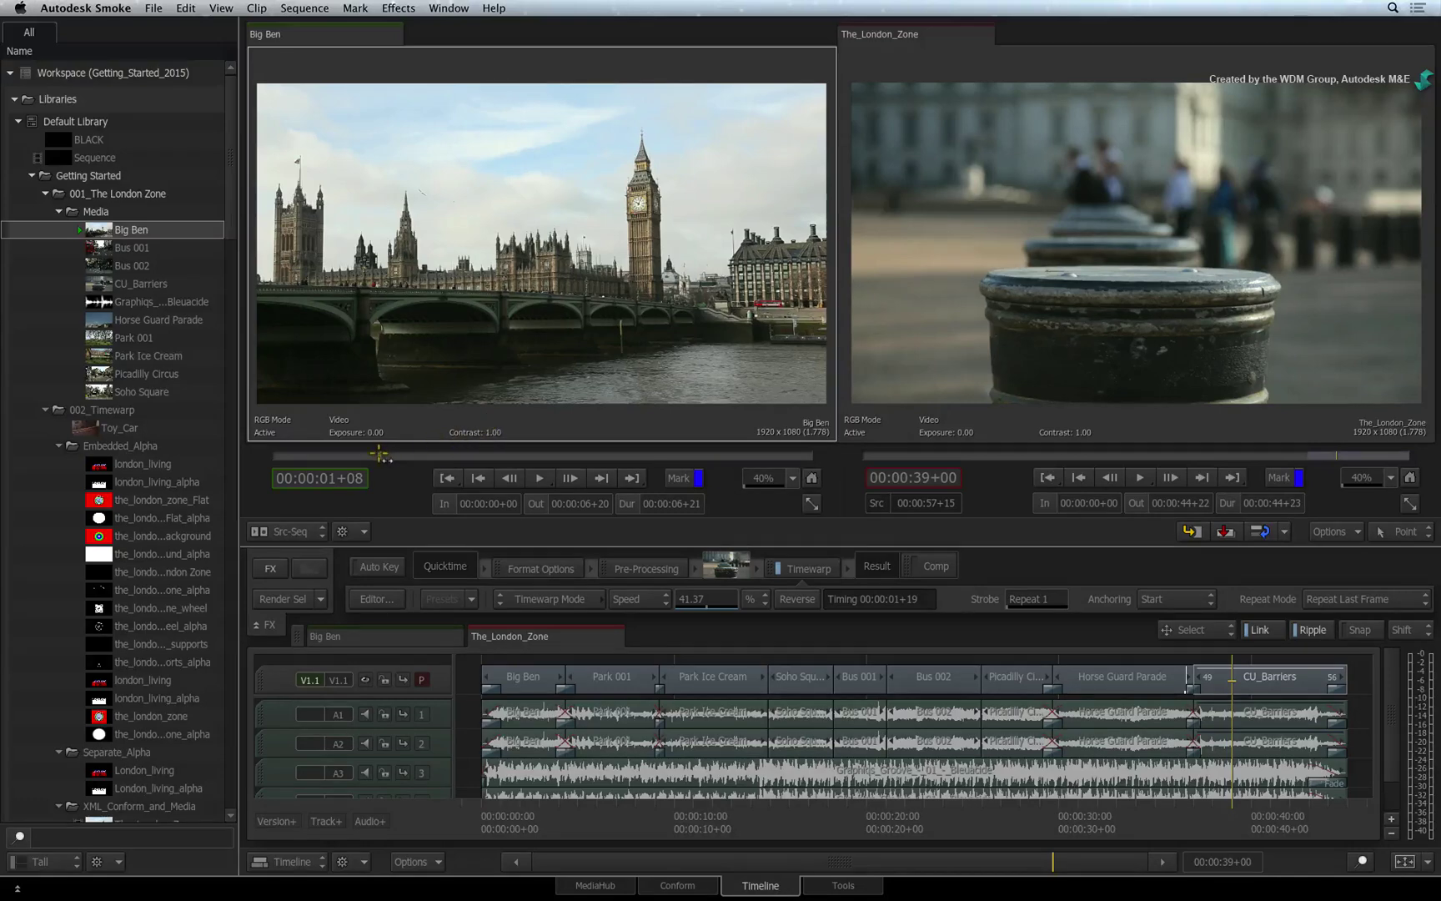
key(space)
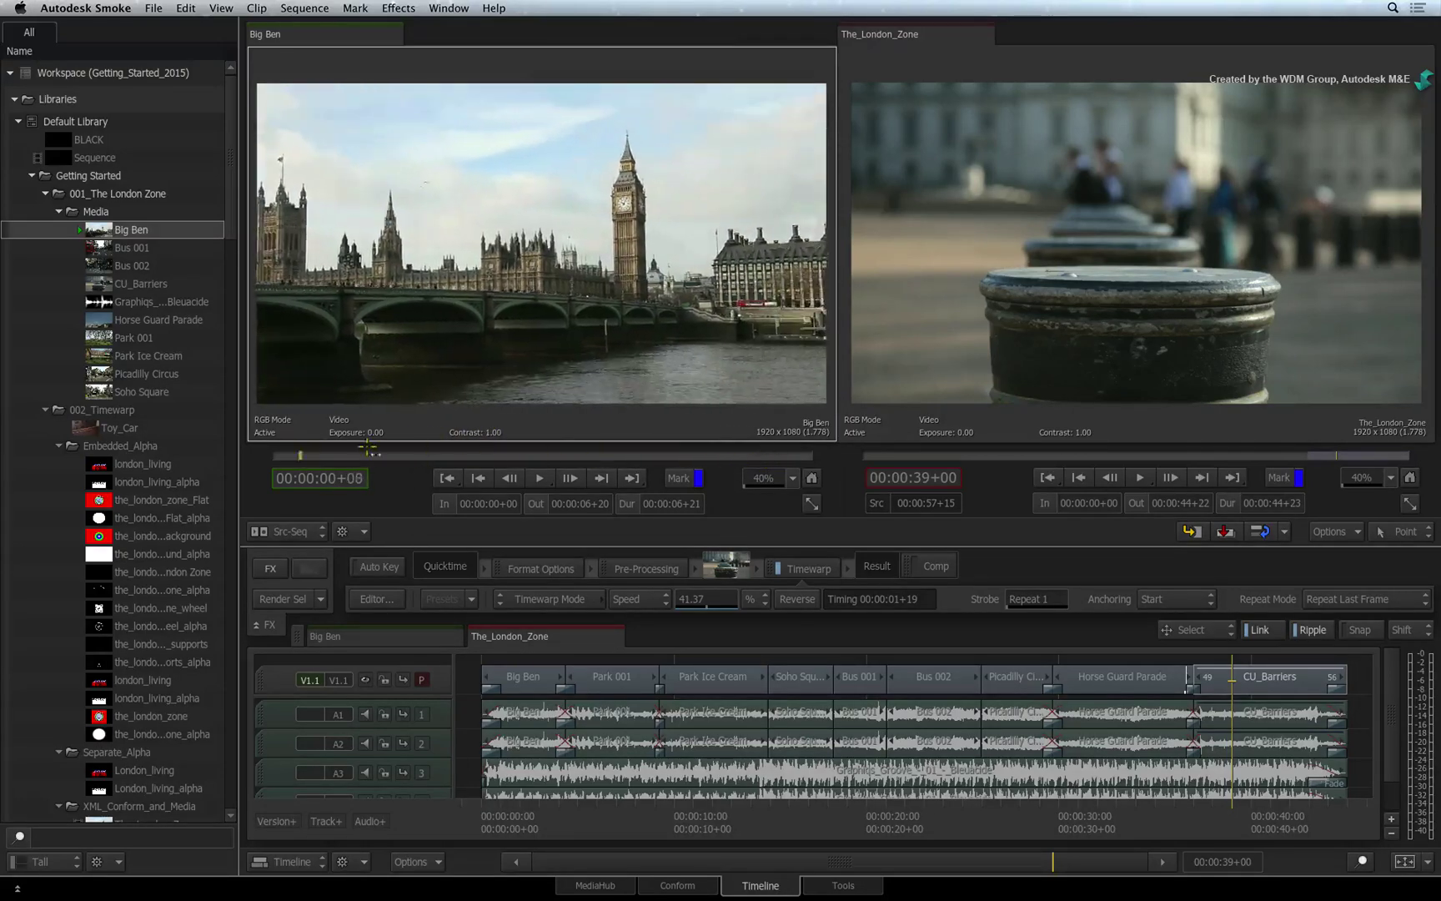
click(427, 458)
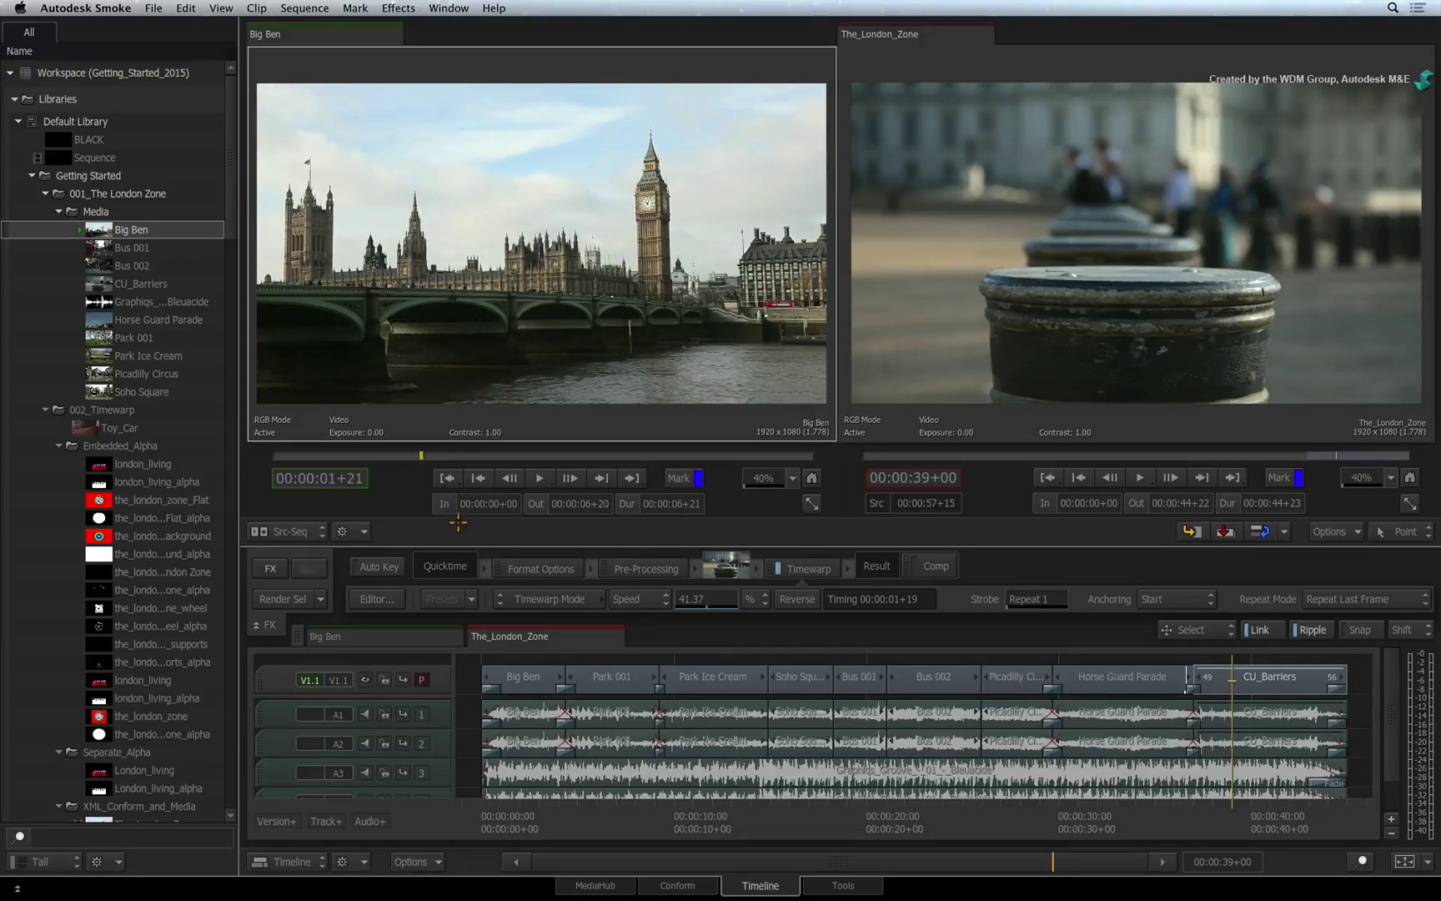
click(449, 505)
click(570, 478)
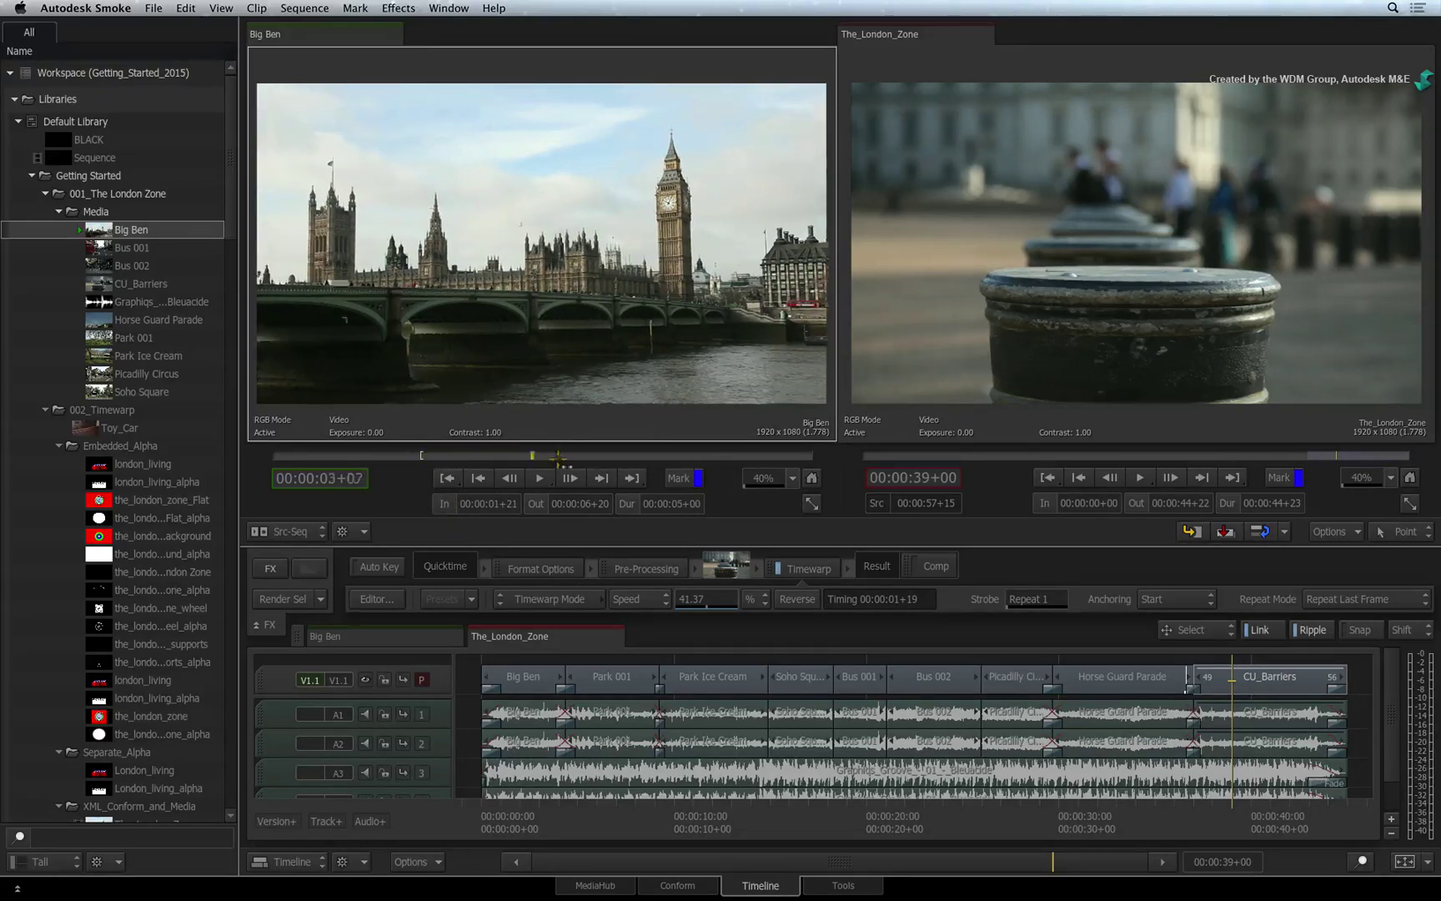
click(535, 504)
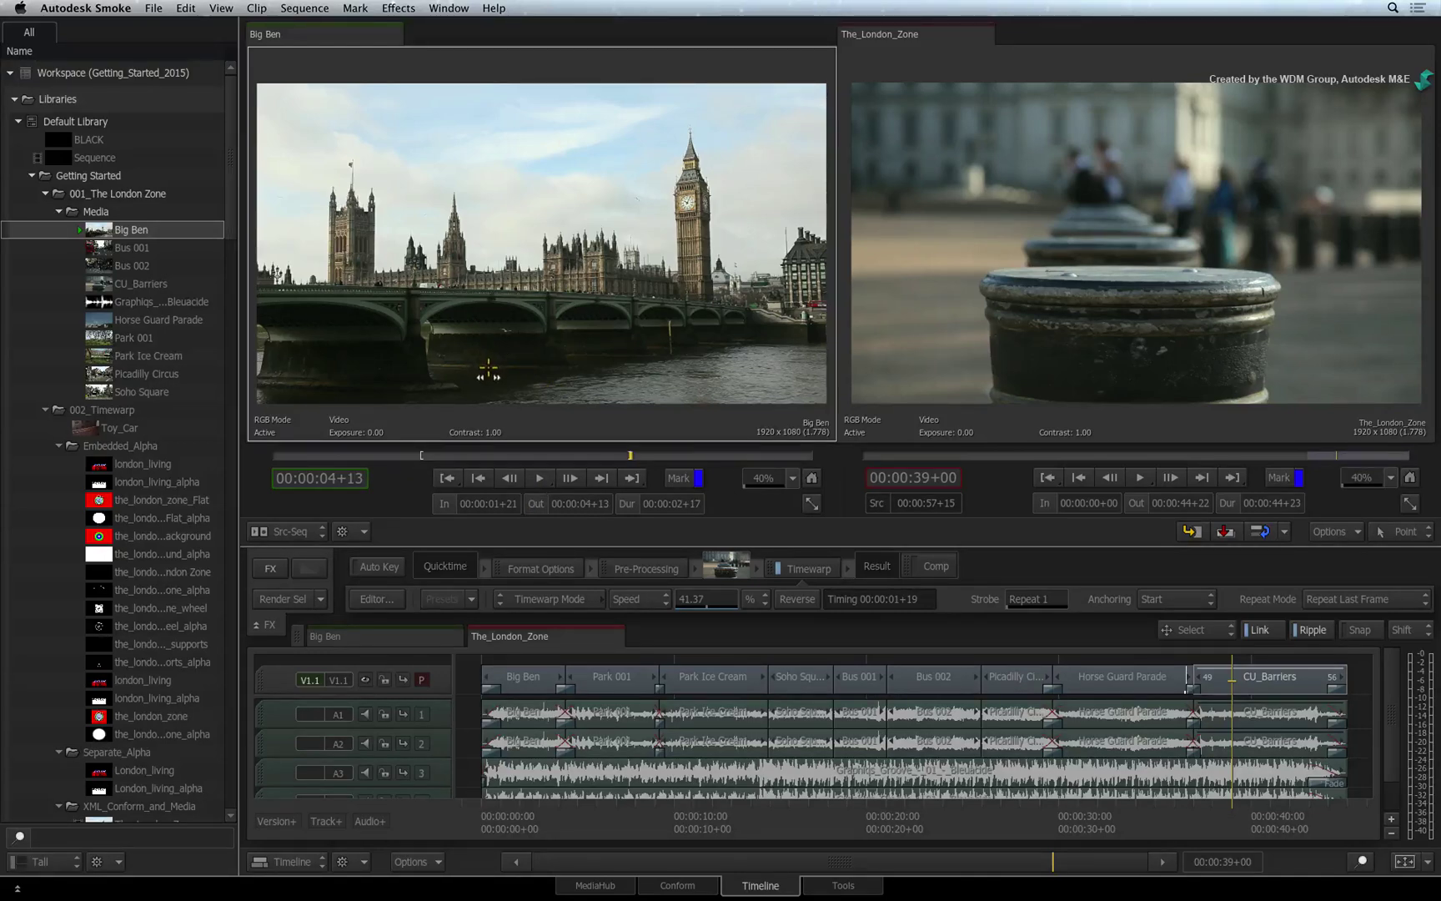
click(257, 10)
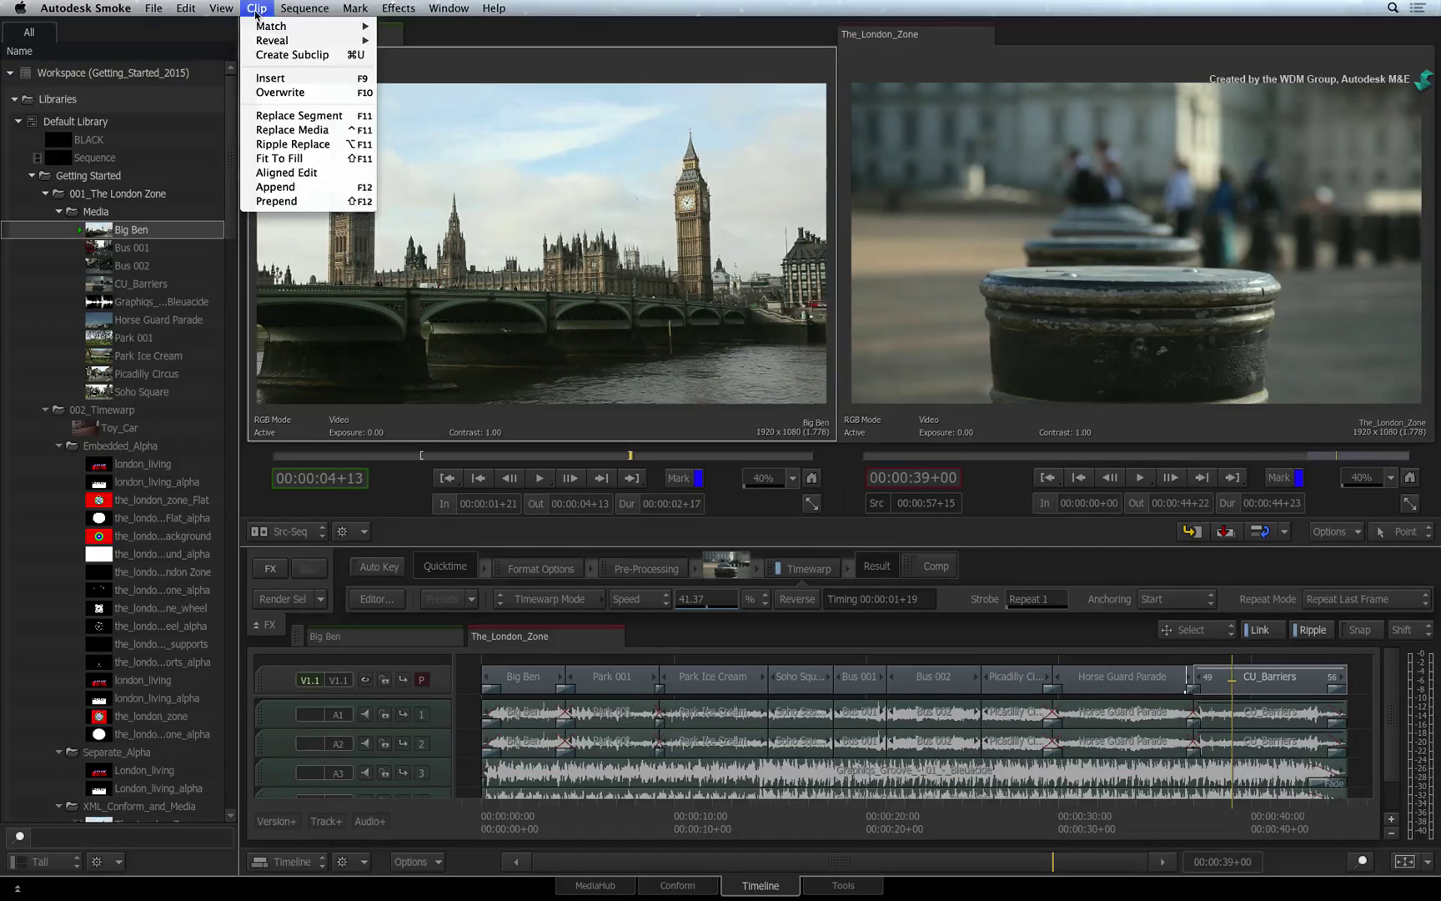
Step: Create Big Ben_Subclip_001 from the marked range and load it for viewing
click(251, 55)
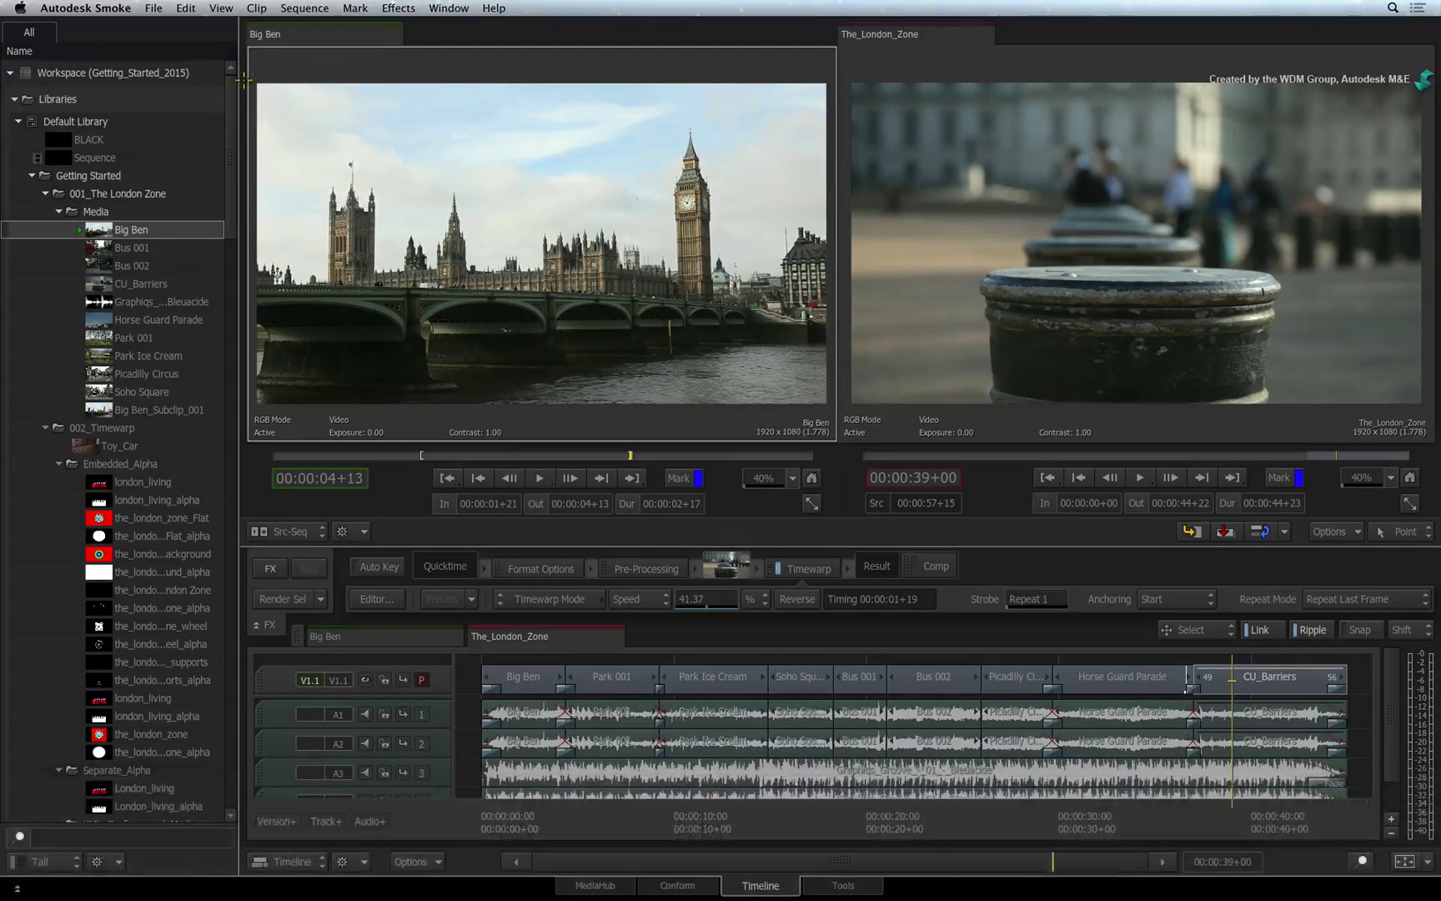
click(167, 409)
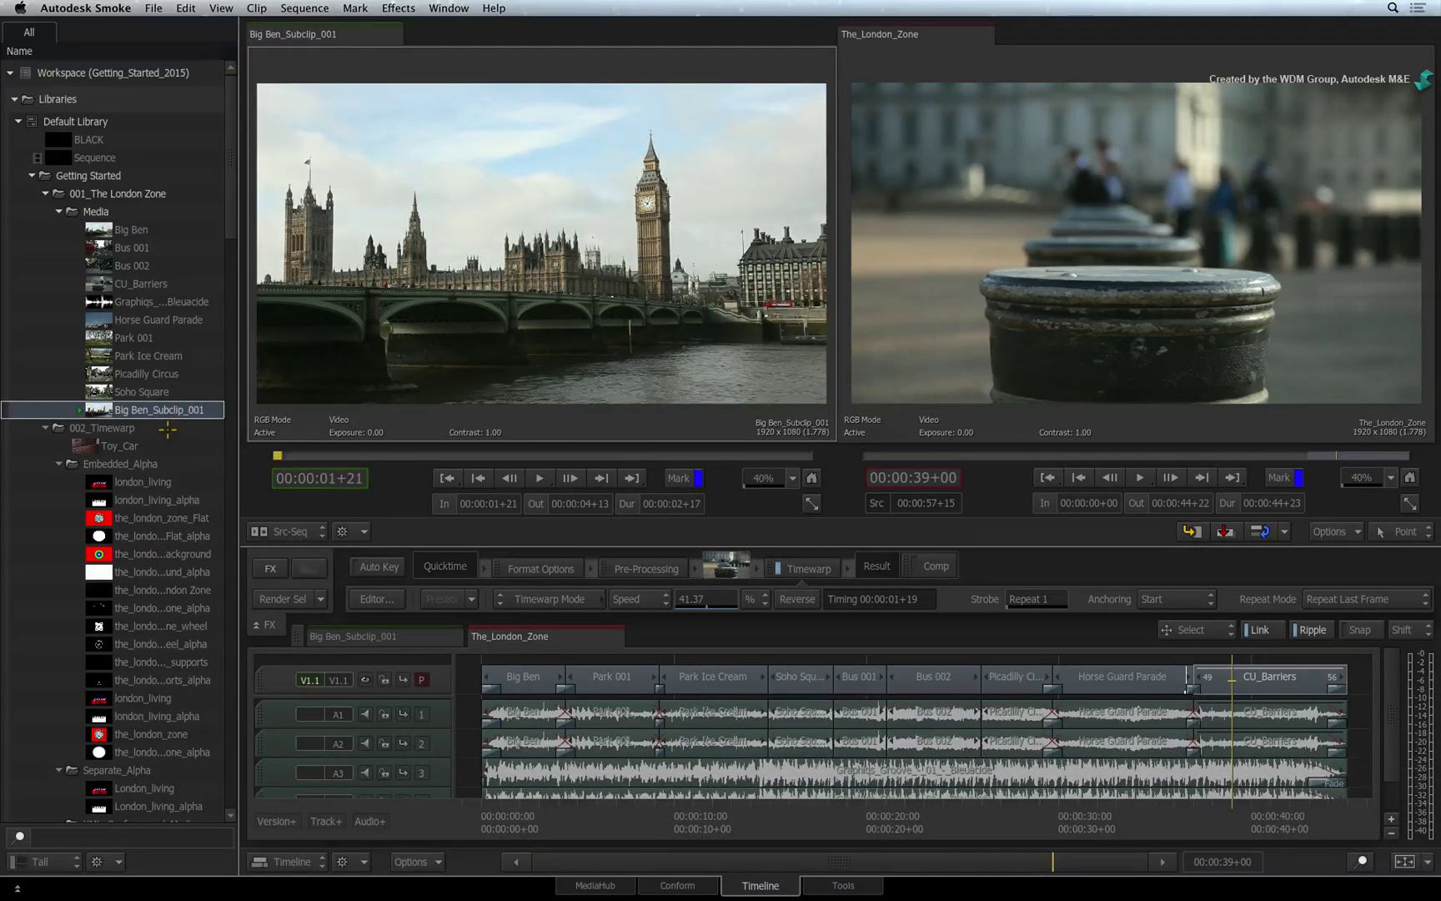